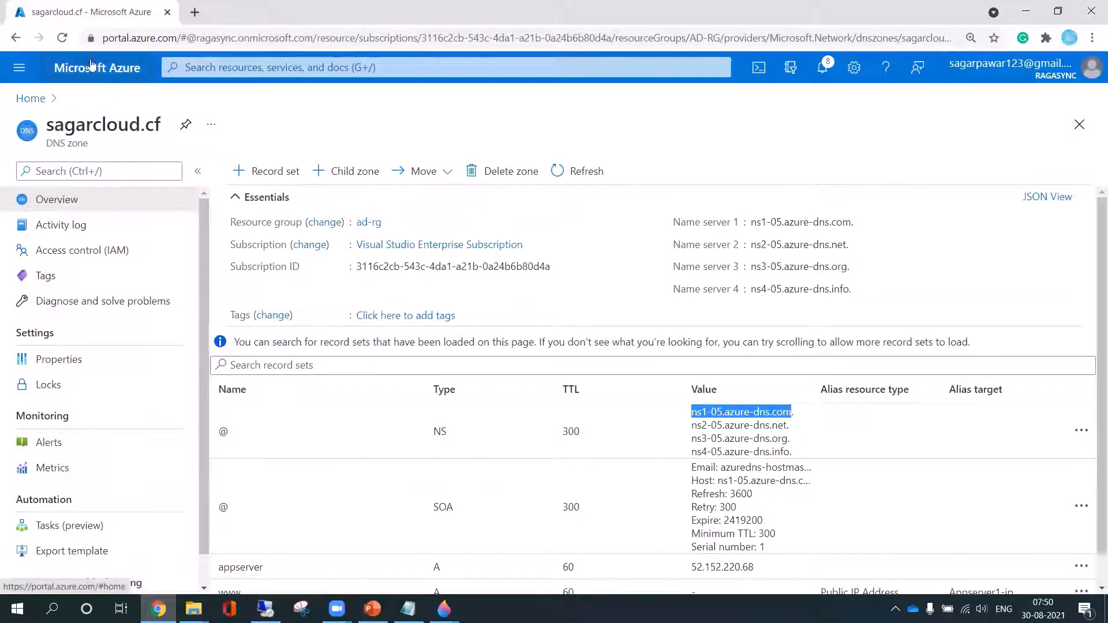
Search the portal for "dns zone" and open the DNS zones service
left_click(209, 64)
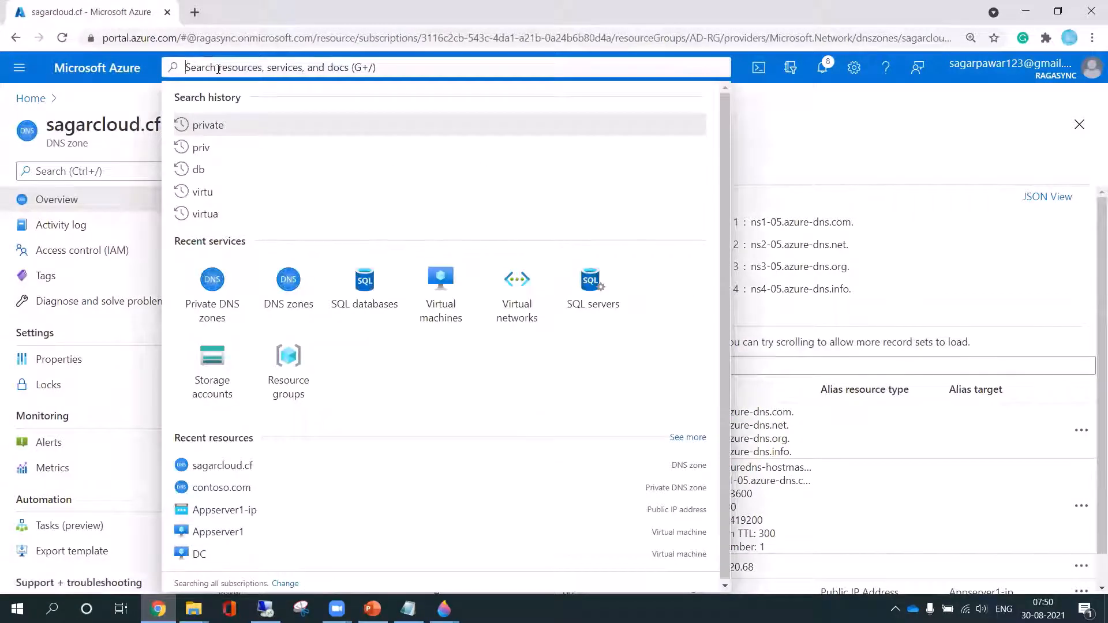
type("dns")
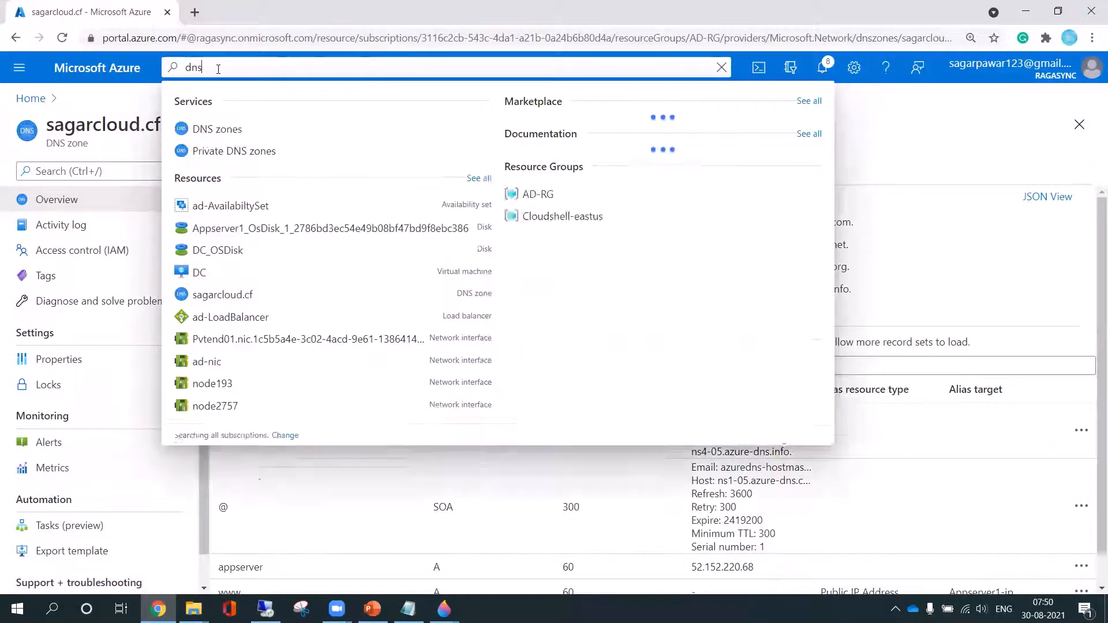
type(" zone")
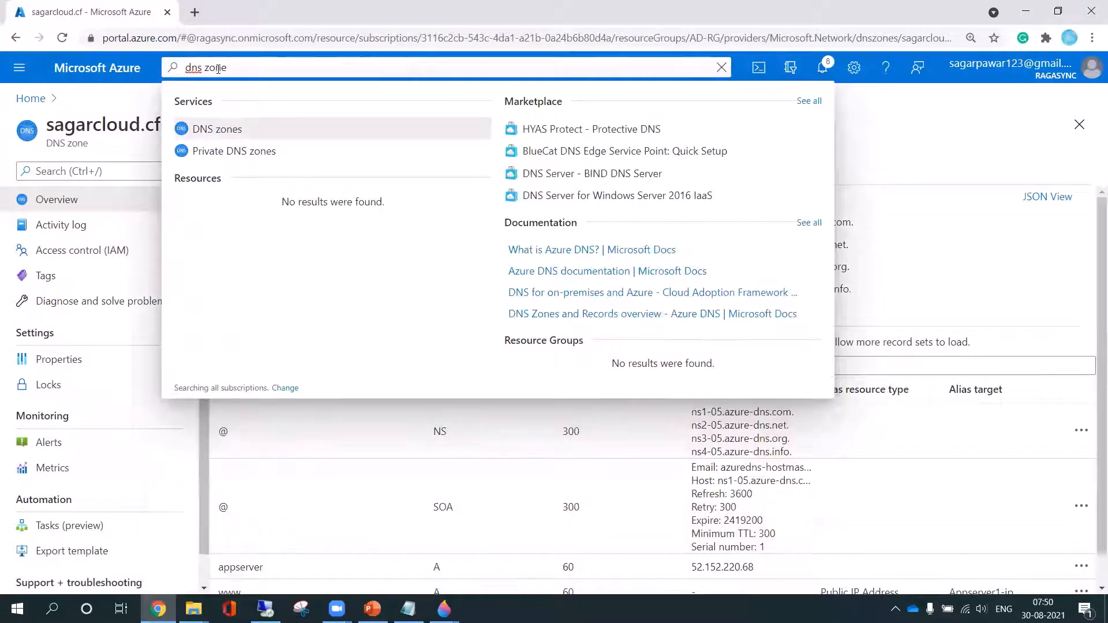
left_click(218, 131)
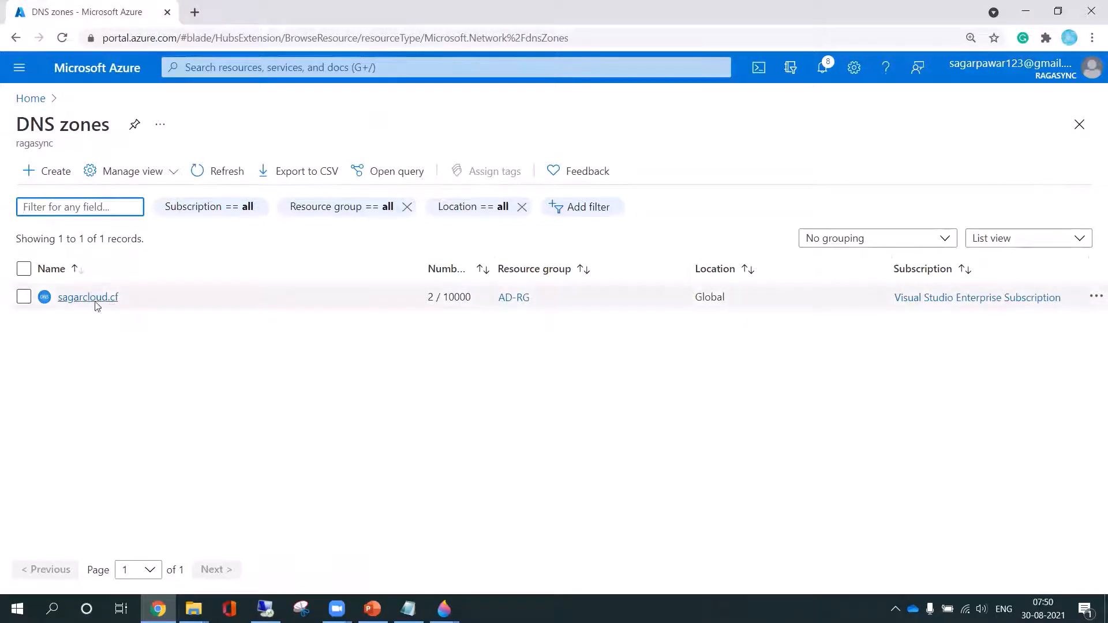
left_click(54, 180)
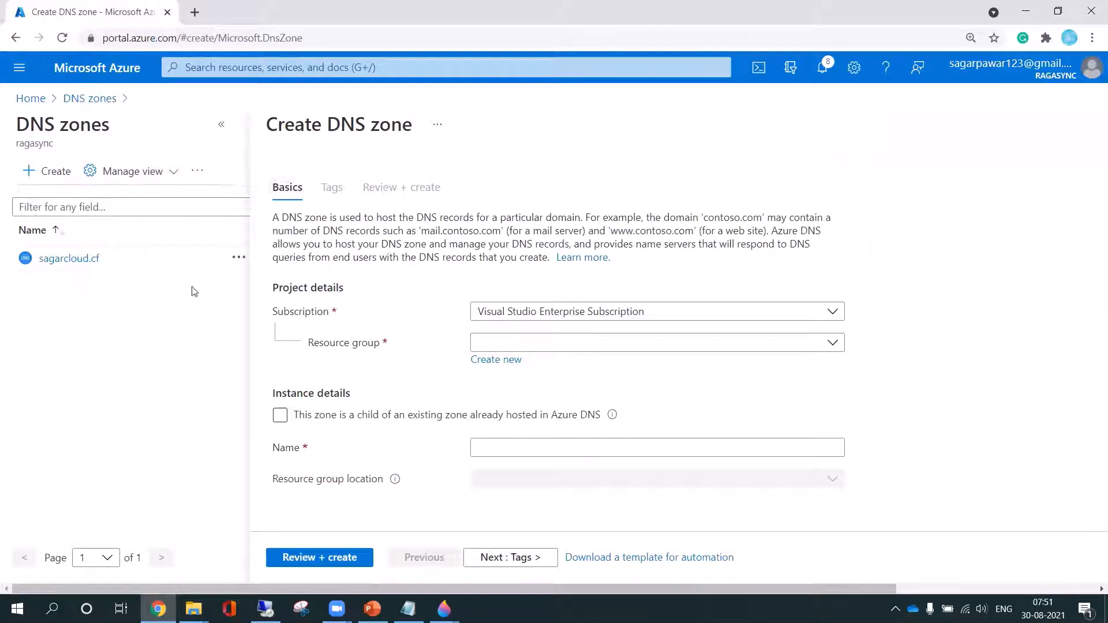
left_click(660, 342)
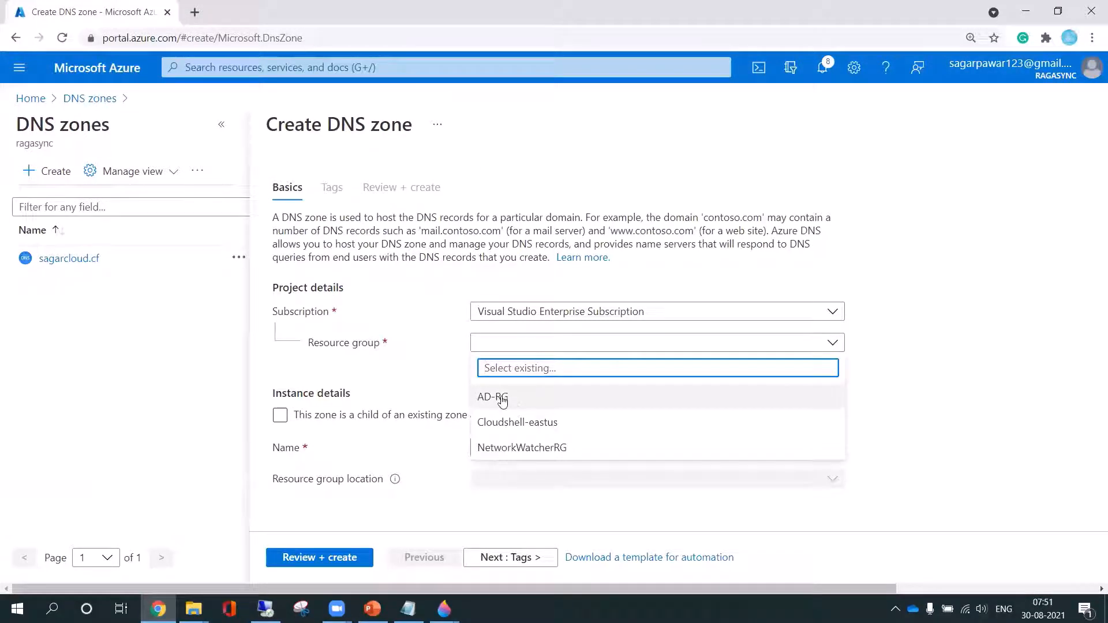
left_click(503, 400)
left_click(520, 443)
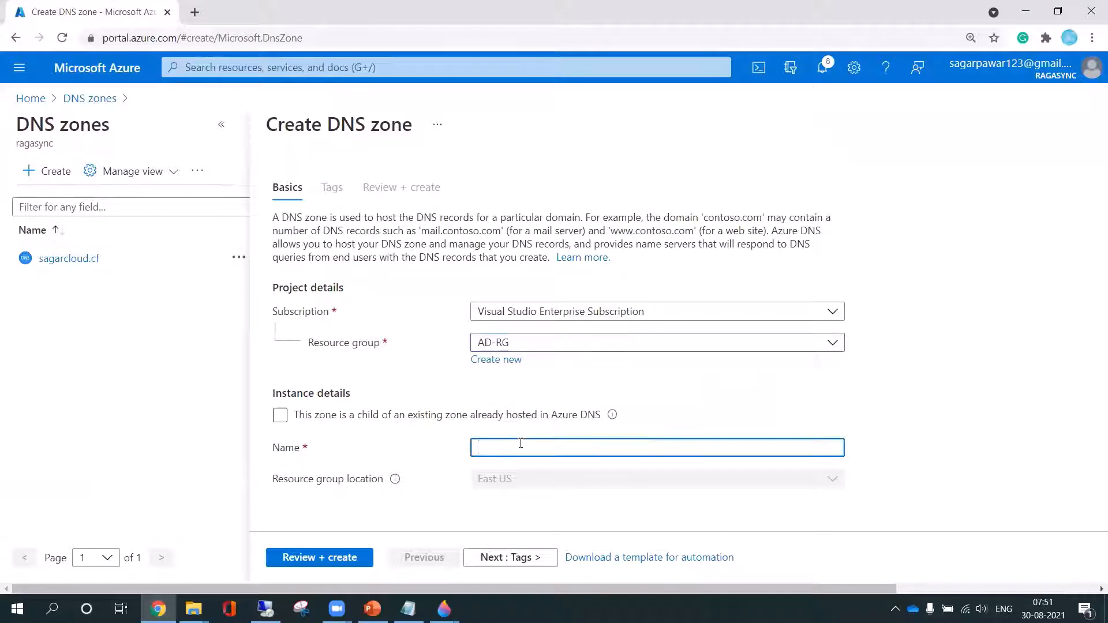
type("sagar.xyz")
left_click(543, 406)
left_click(1025, 589)
left_click(1079, 124)
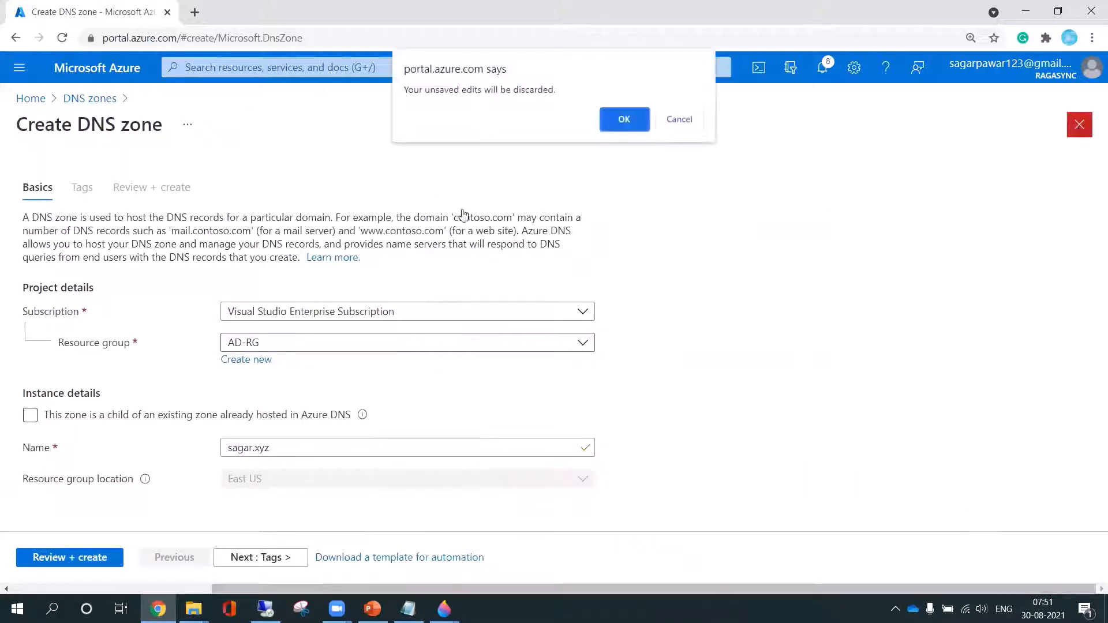
left_click(624, 120)
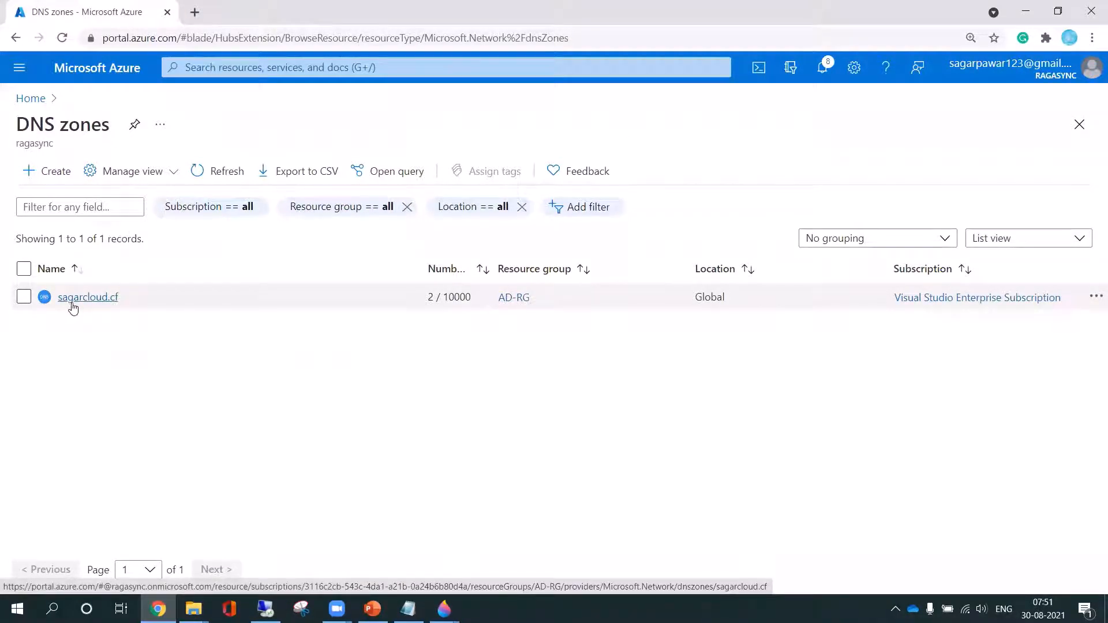
Open the sagarcloud.cf DNS zone and duplicate its browser tab
left_click(96, 304)
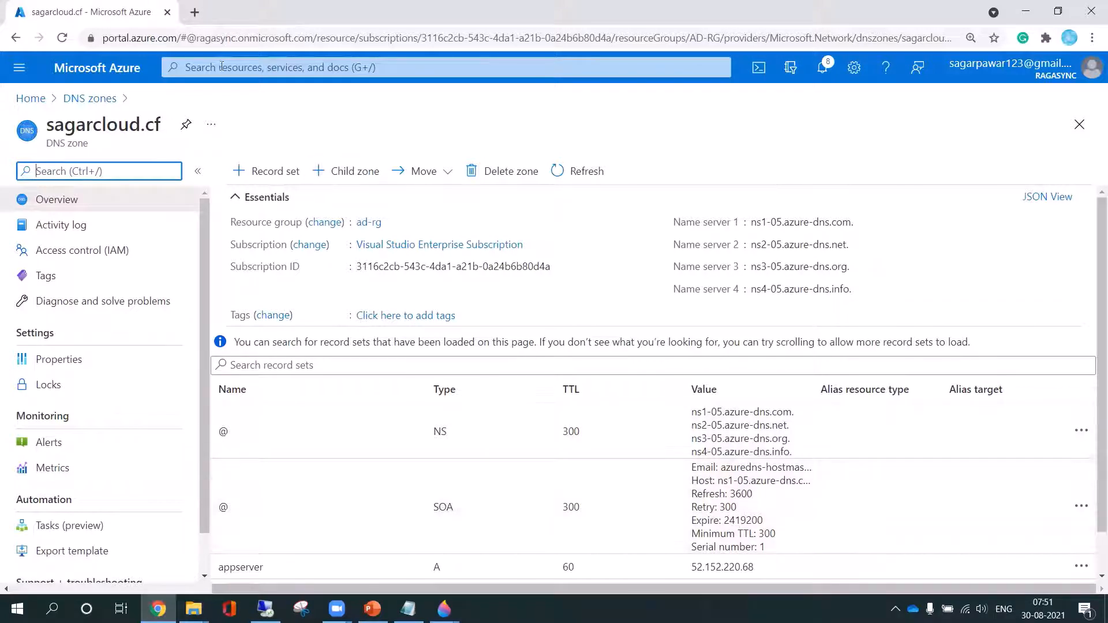
right_click(122, 14)
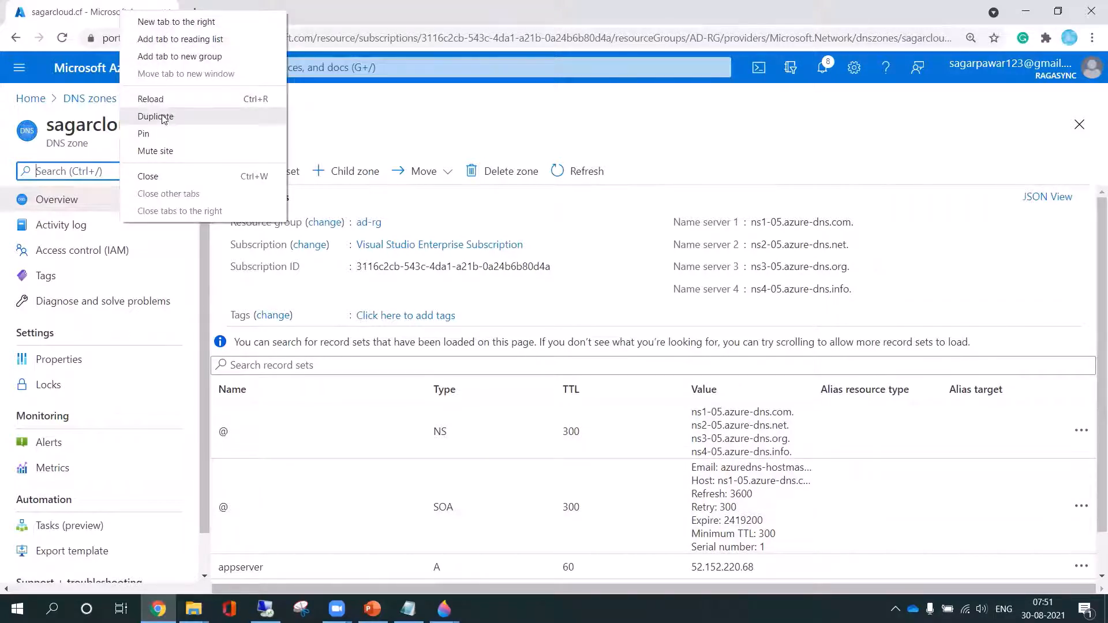
left_click(163, 119)
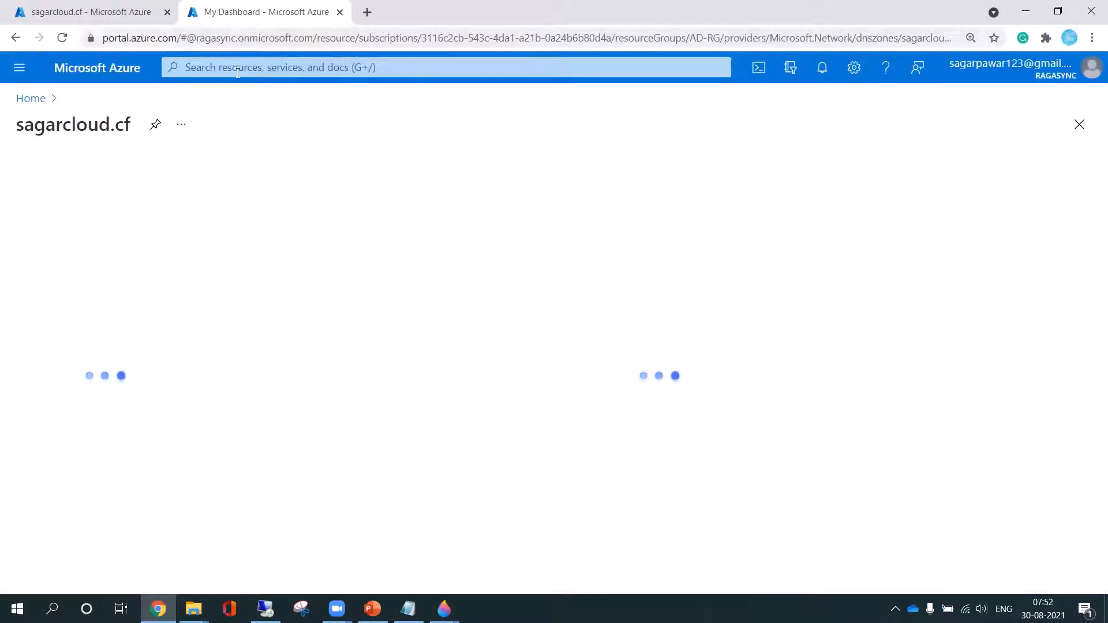
In the duplicated tab, open the Virtual machines list and select Appserver1's public IP address
left_click(237, 72)
type("virtual")
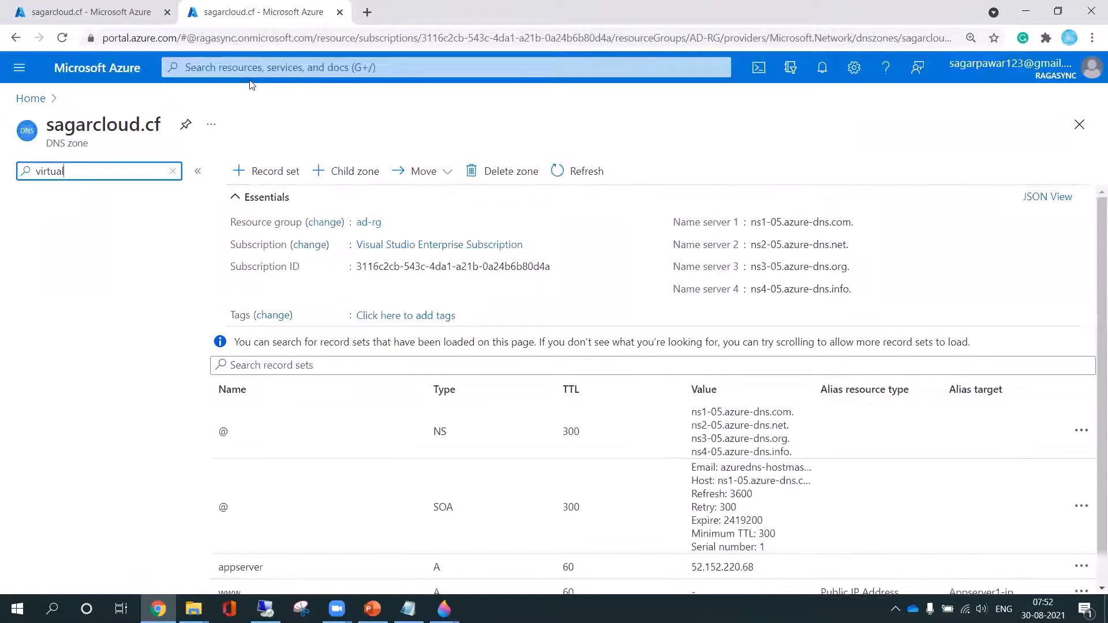
left_click(250, 69)
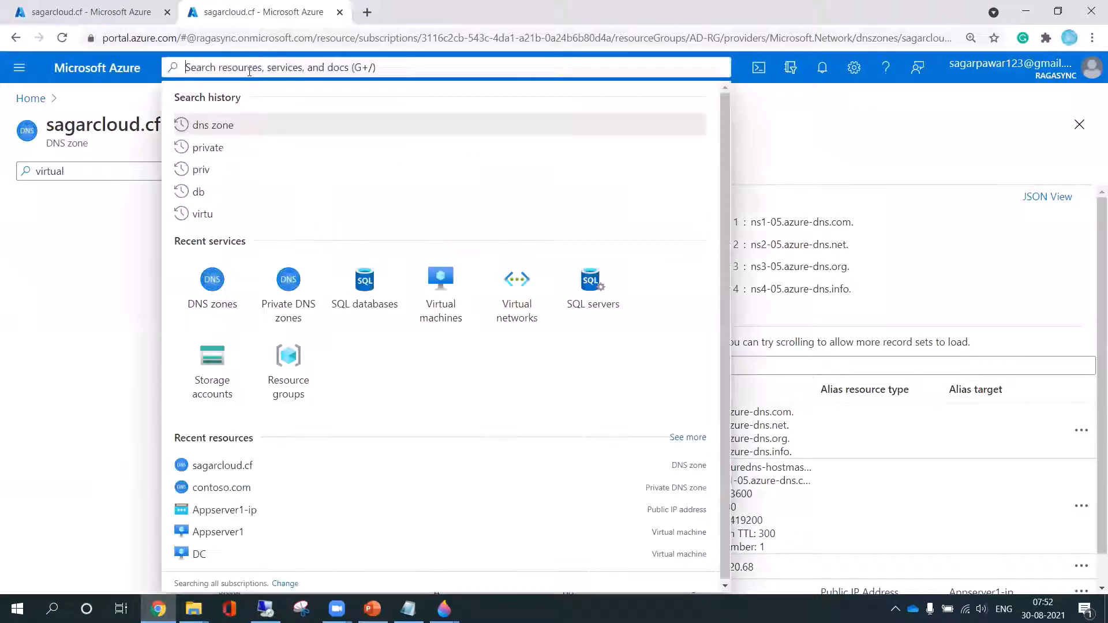
type("virtua")
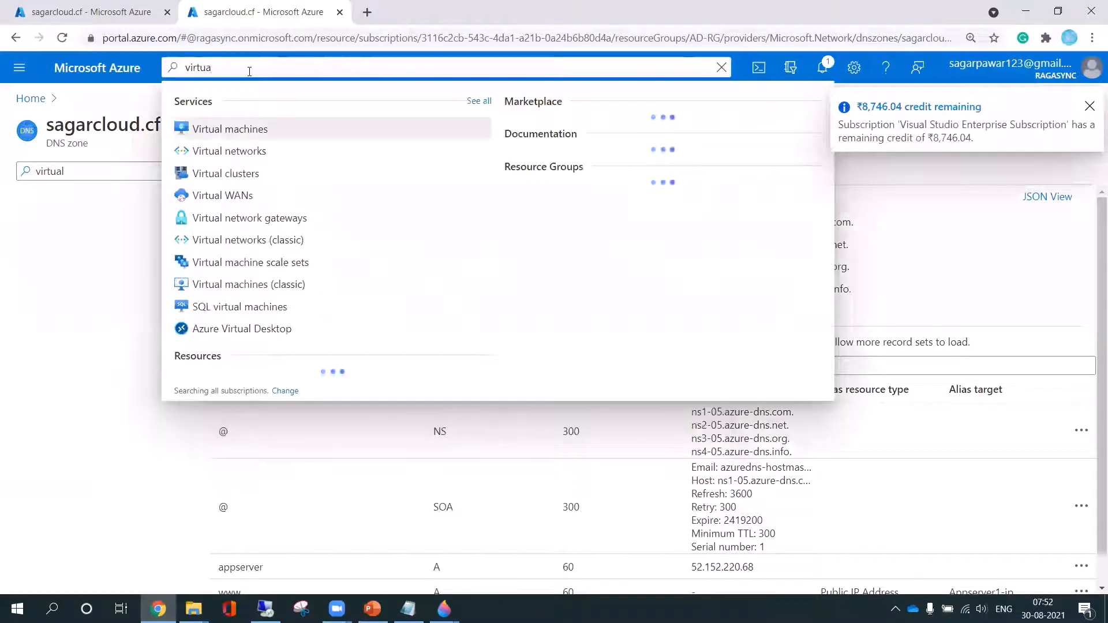
left_click(252, 131)
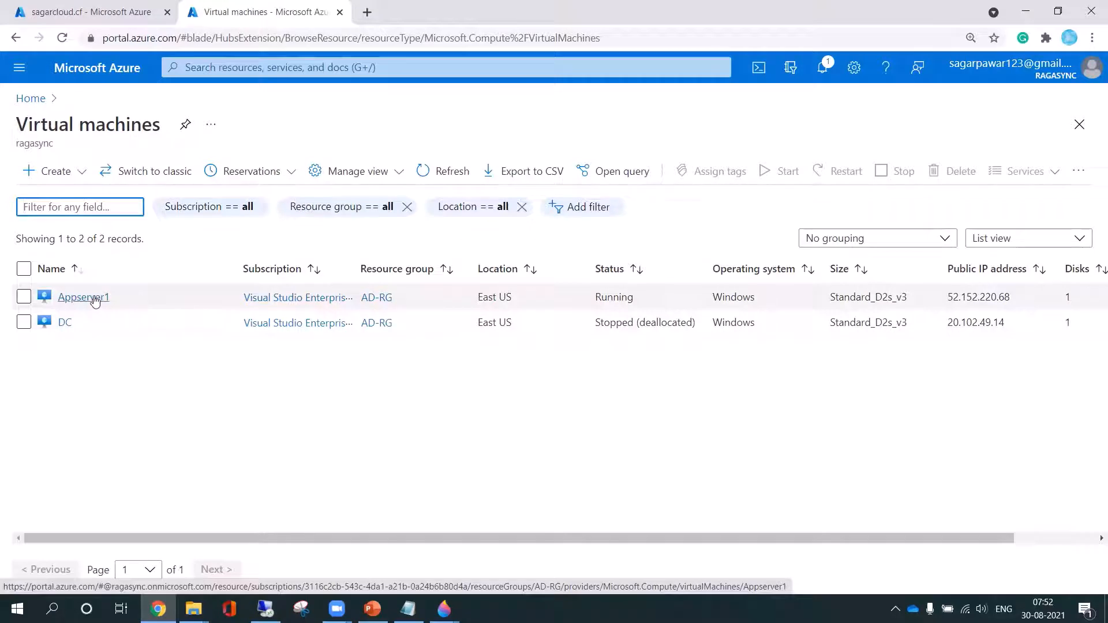
left_click_drag(947, 298, 1016, 305)
key("ctrl+c")
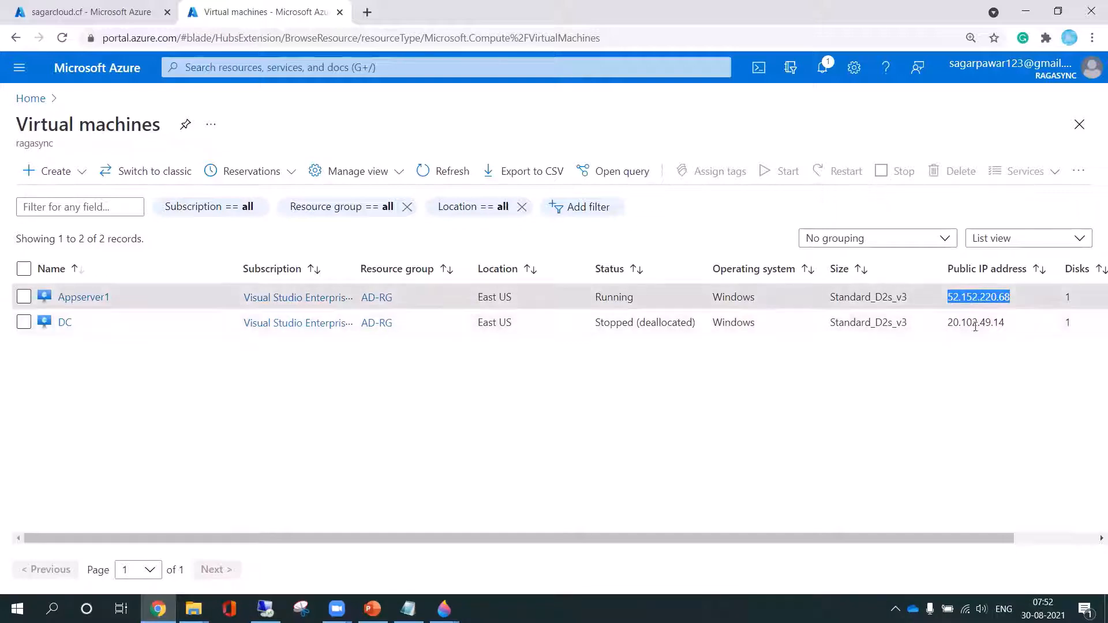
Start a new record set in the sagarcloud.cf zone and name it appserver2
left_click(92, 11)
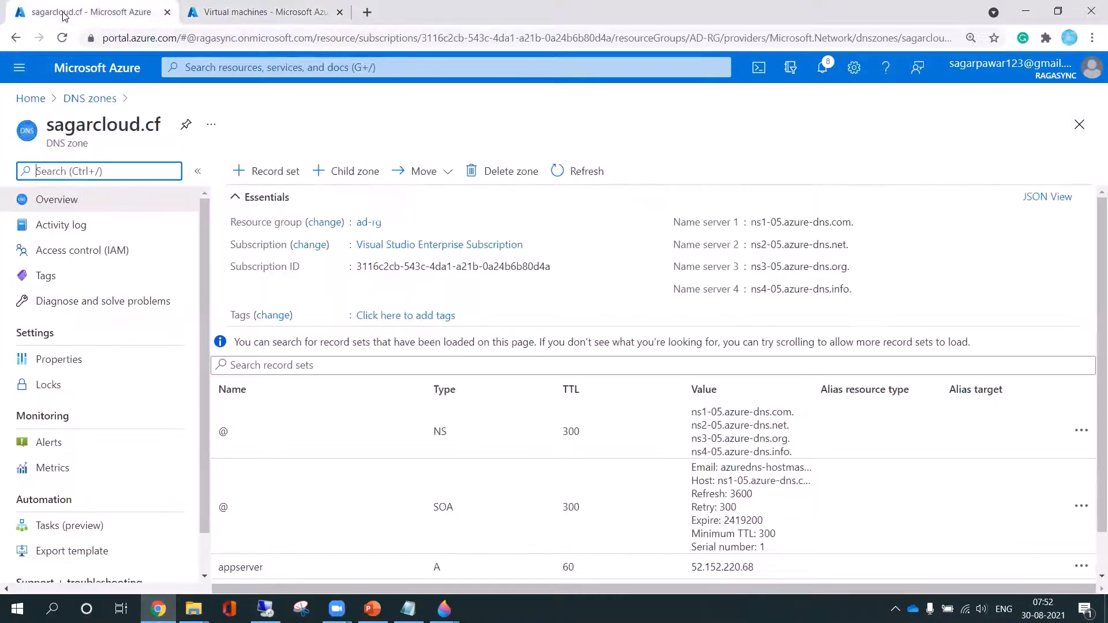
scroll(498, 385, "down", 2)
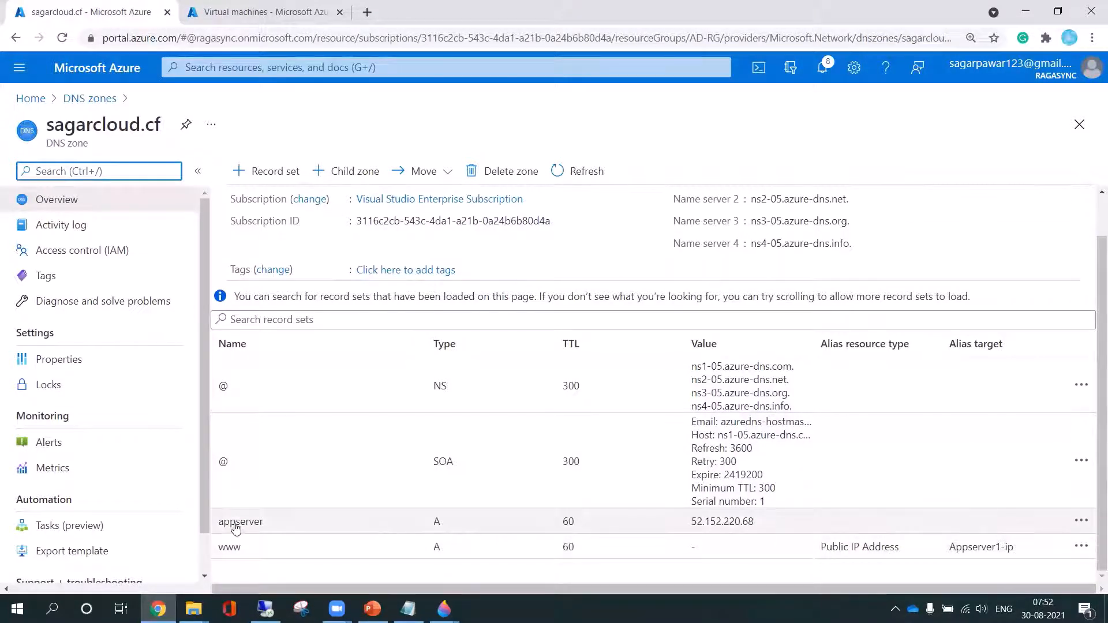
left_click(268, 175)
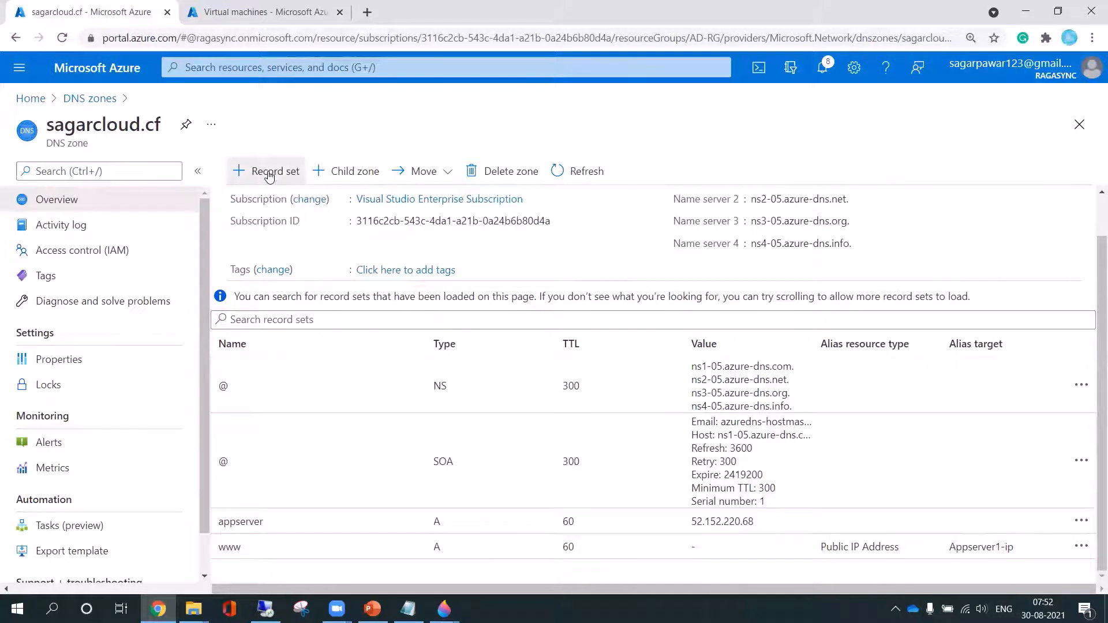
left_click(815, 177)
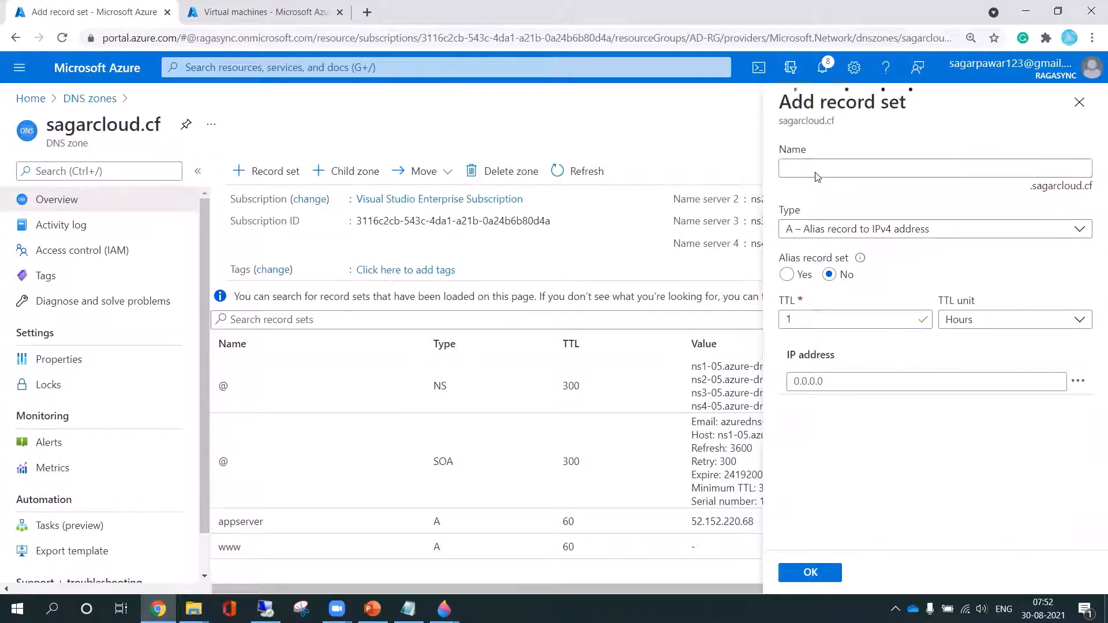
type("appserver2")
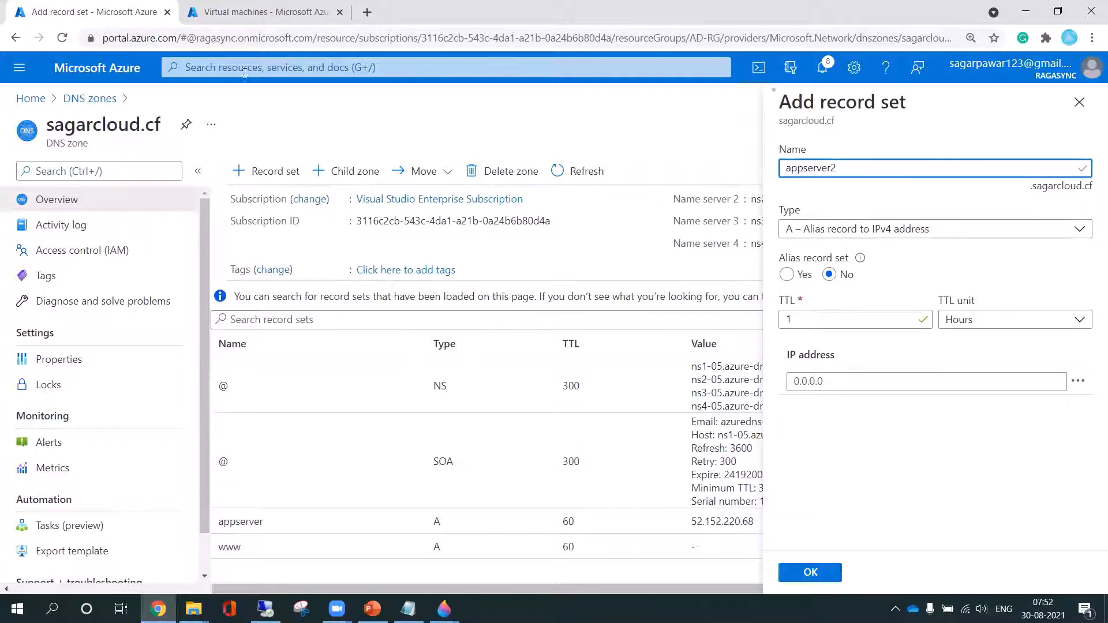
Copy Appserver1's public IP address from the Virtual machines list and enter 52.152.220.68 as the new record's IP address
left_click(253, 13)
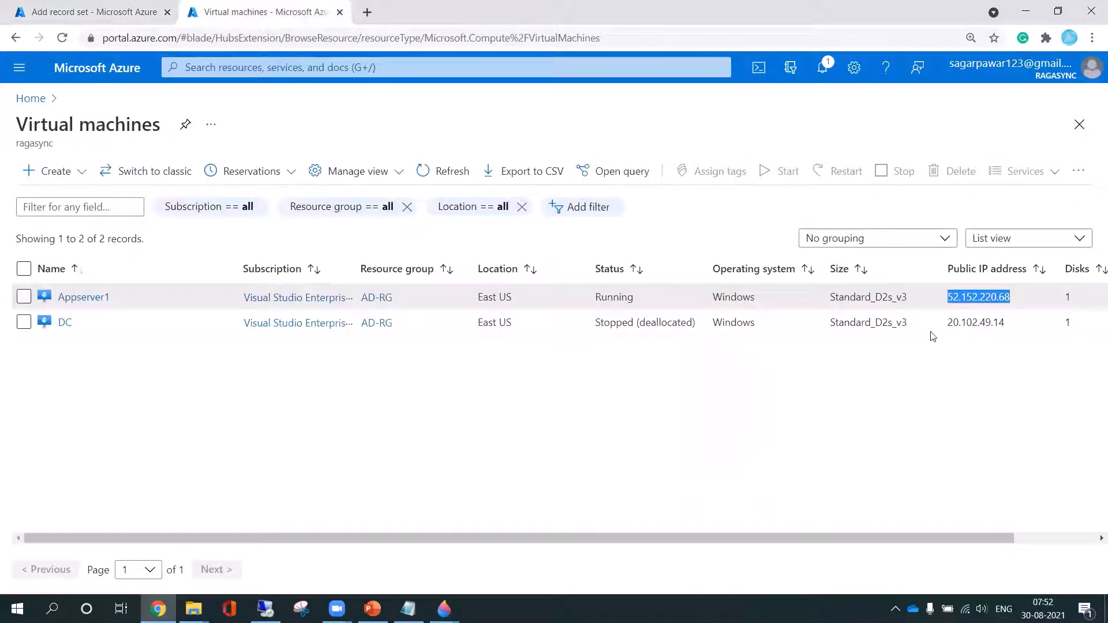
right_click(972, 296)
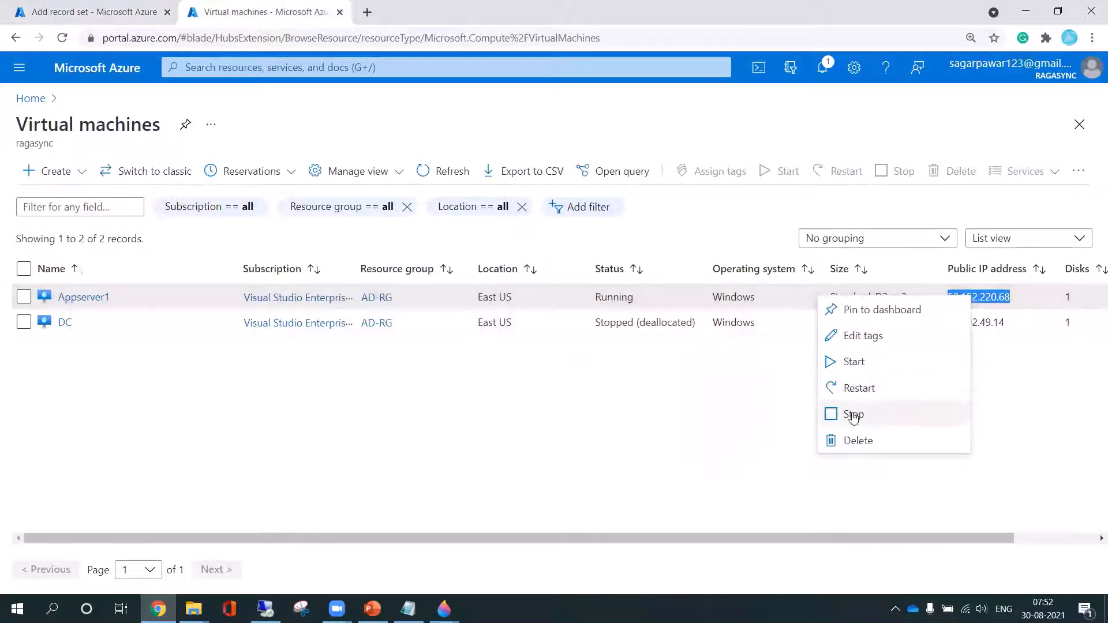
left_click(1044, 340)
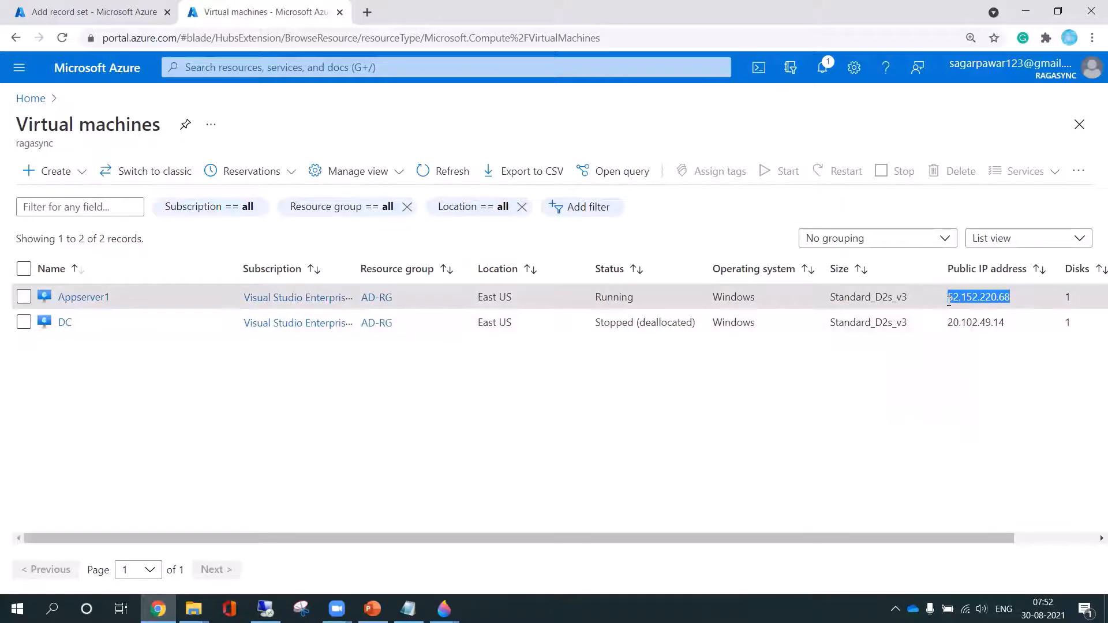
left_click(91, 14)
left_click(820, 380)
key("ctrl+v")
Set the record's TTL unit to Minutes and create the appserver2 record set
left_click(981, 319)
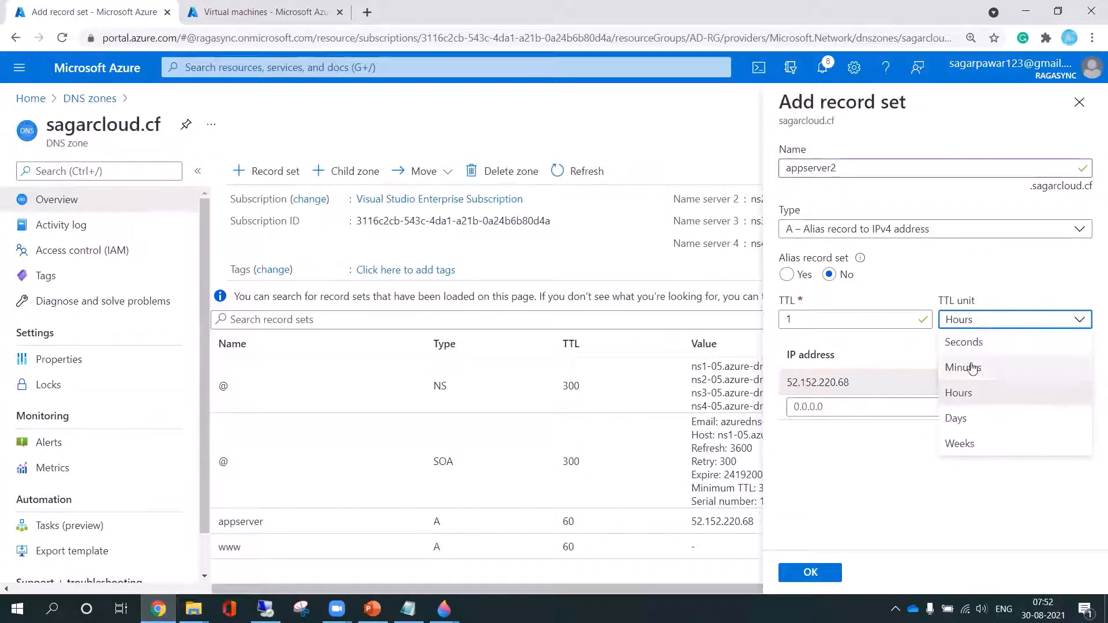
left_click(970, 370)
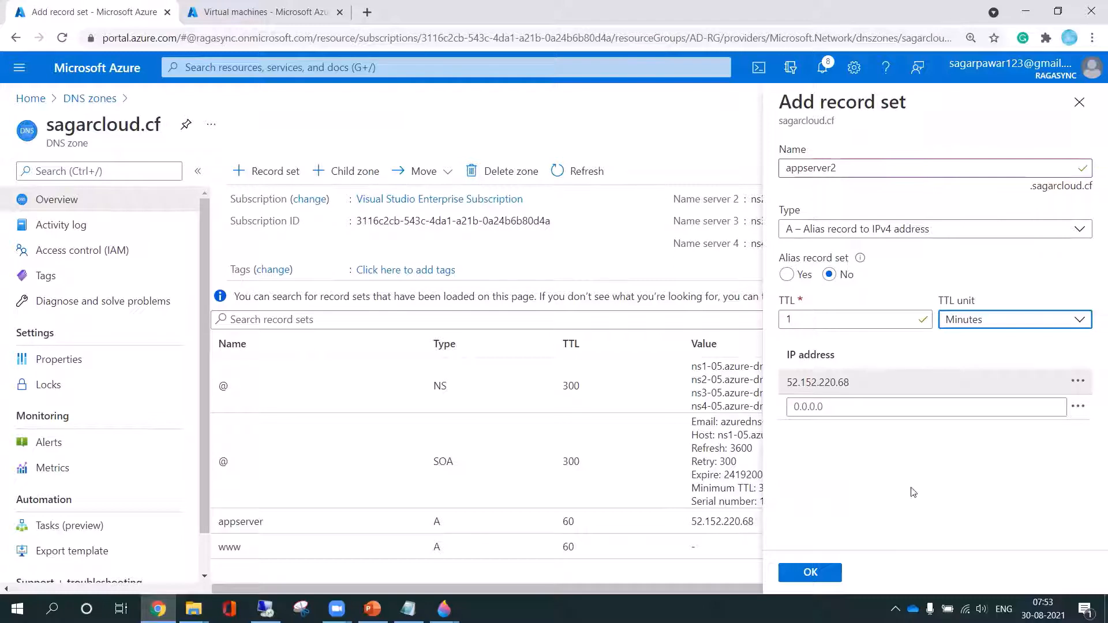
left_click(818, 573)
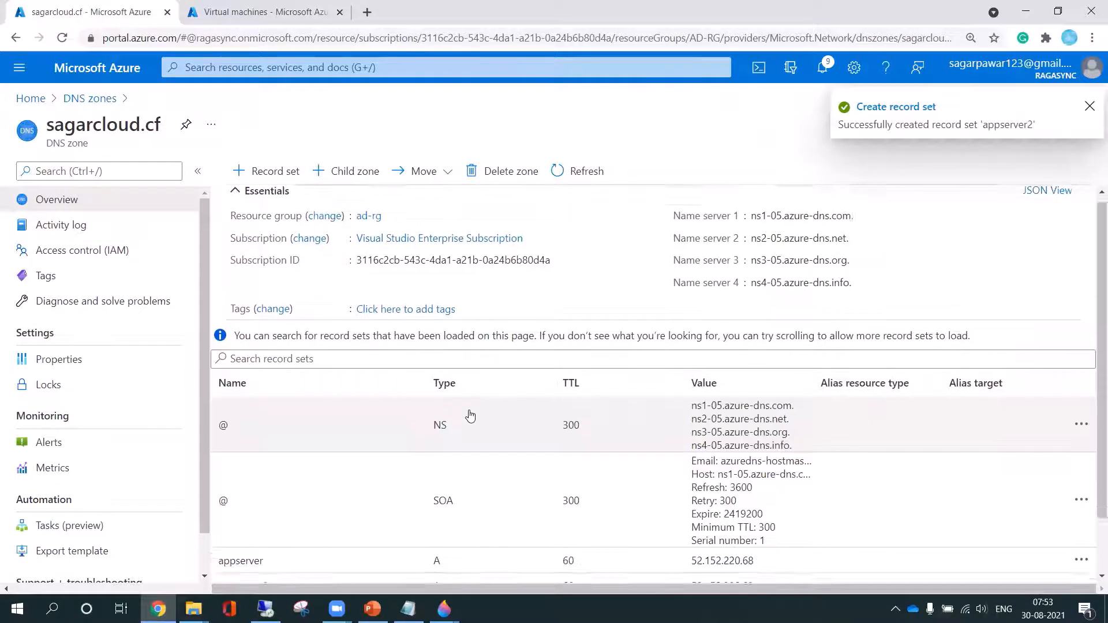
Open the appserver record set in the zone and select its full domain name for copying
scroll(470, 415, "down", 2)
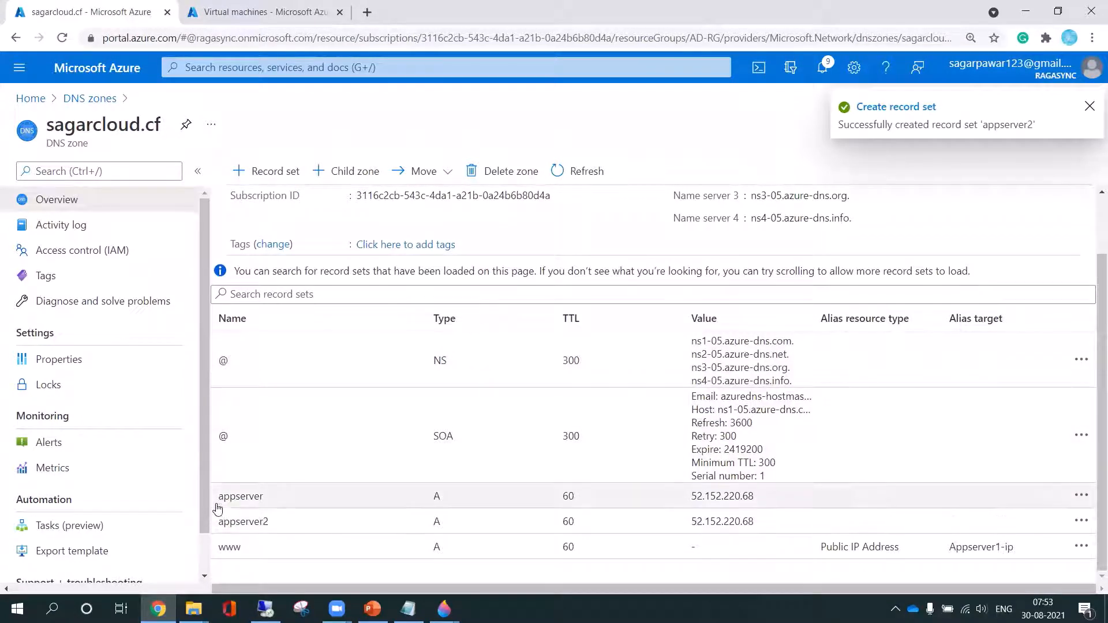
double_click(240, 496)
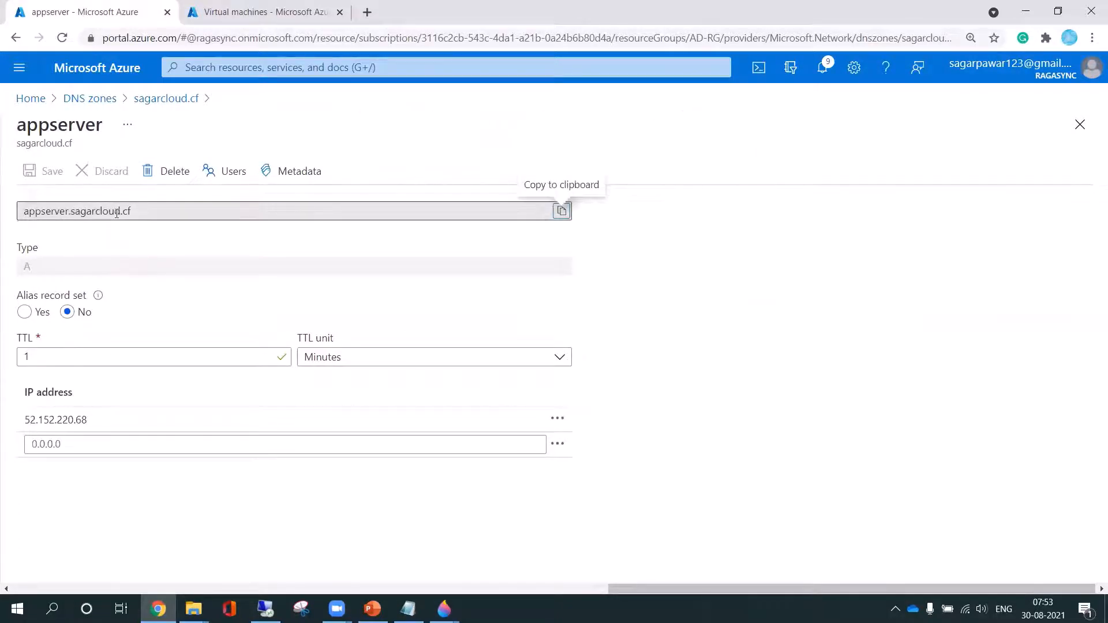
left_click_drag(139, 213, 15, 213)
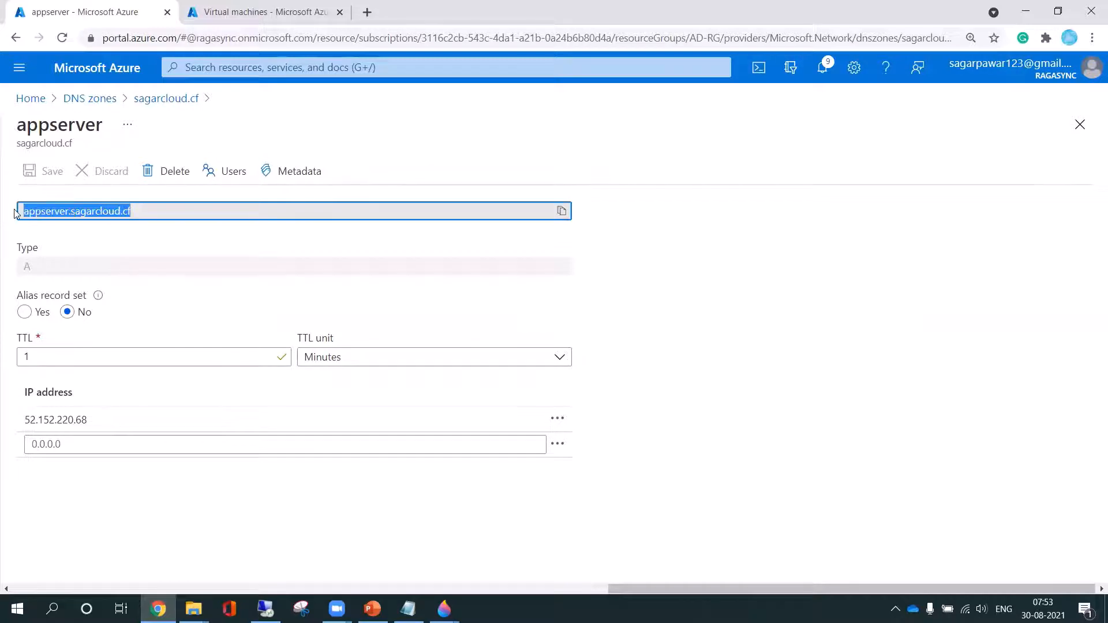
left_click(367, 13)
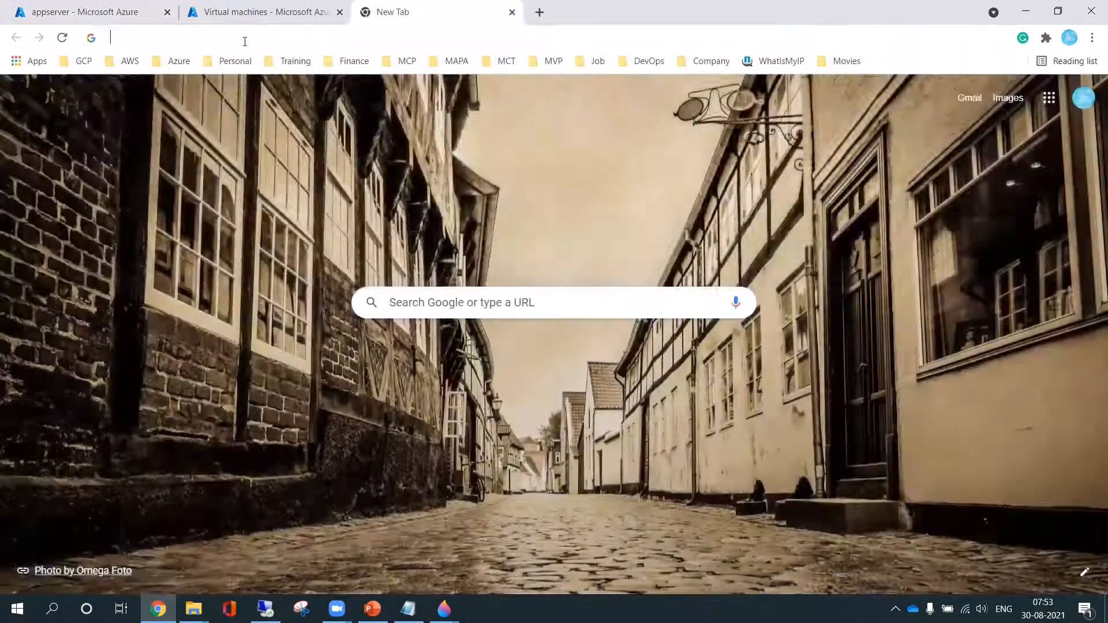
left_click(244, 41)
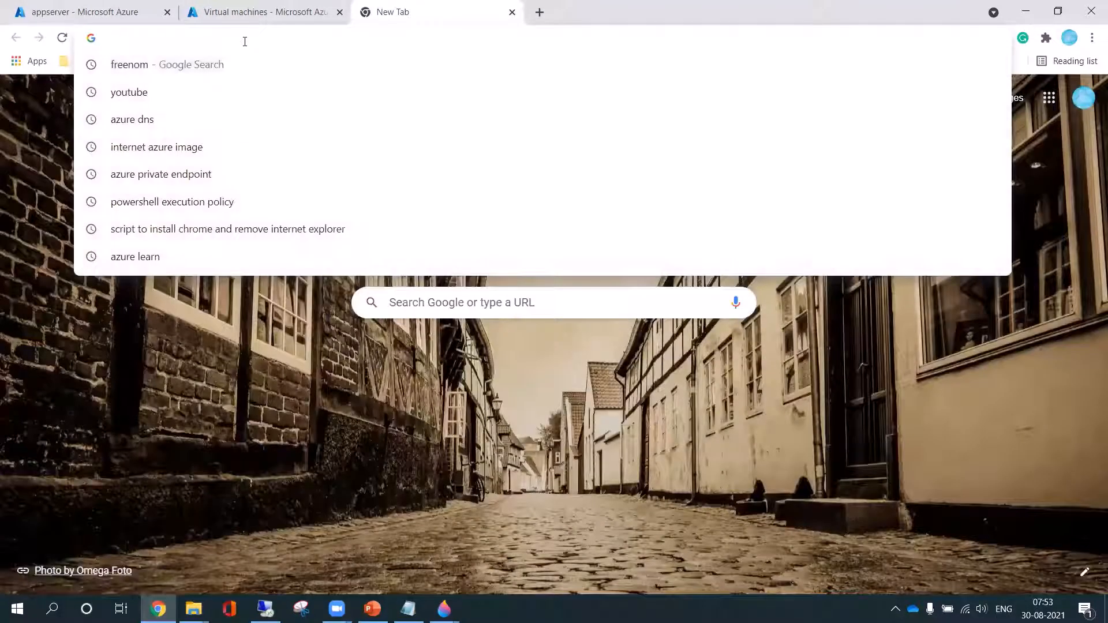
type("http:")
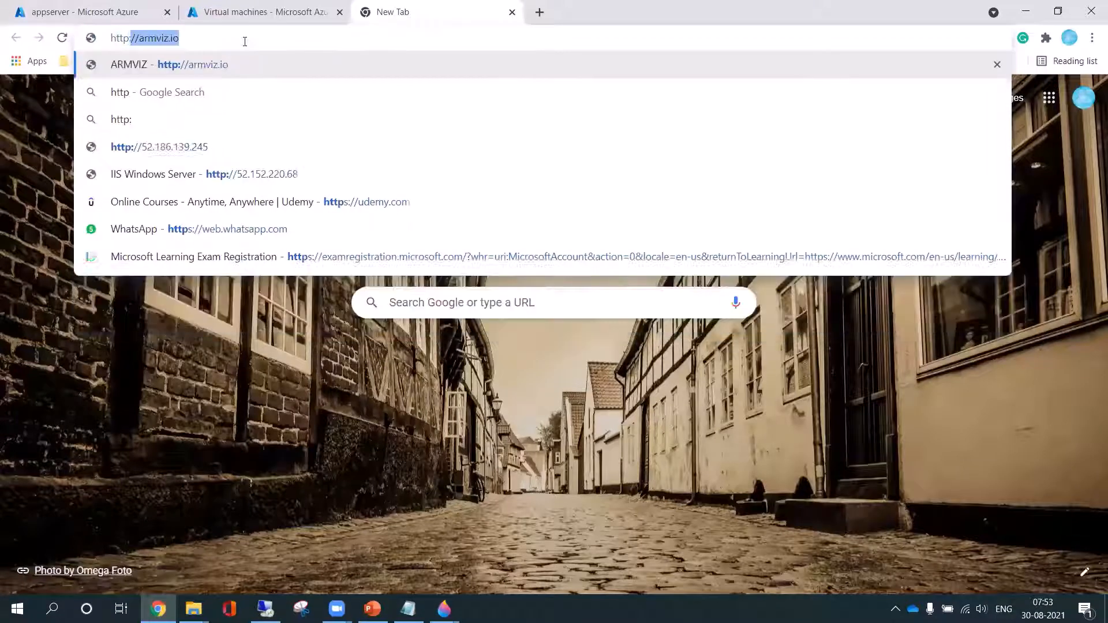
type("//")
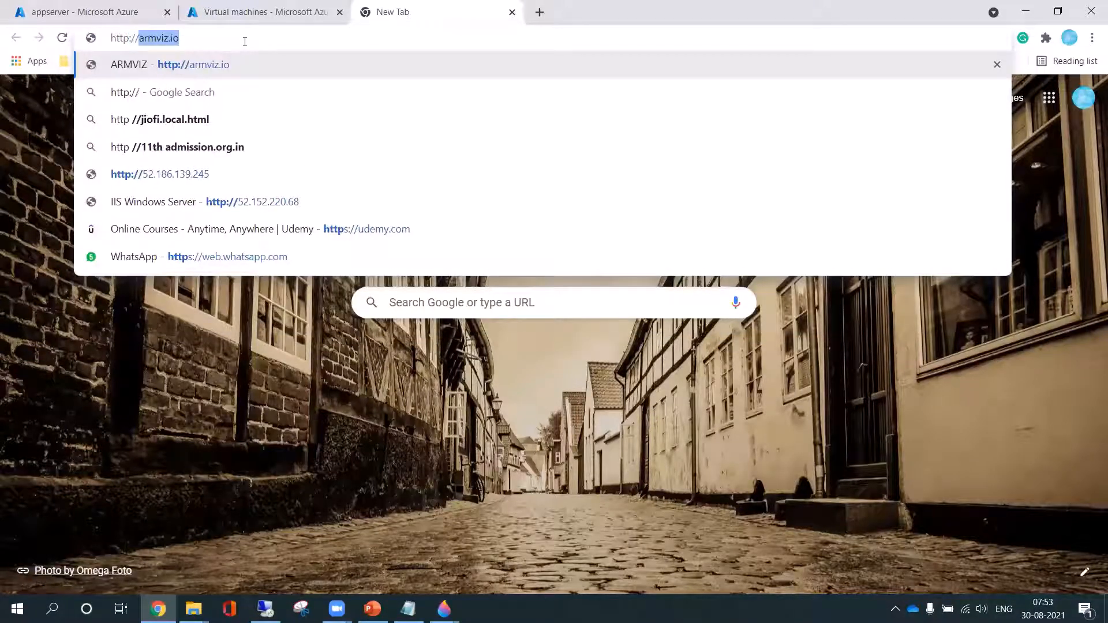
type("appserver.sagarcloud.cf")
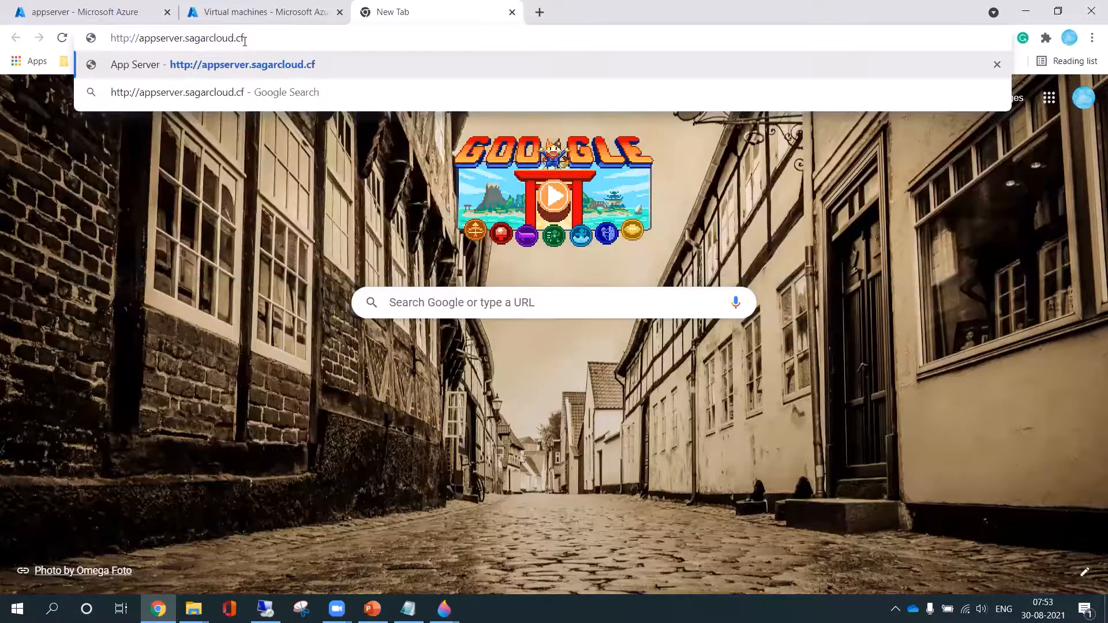
key("Return")
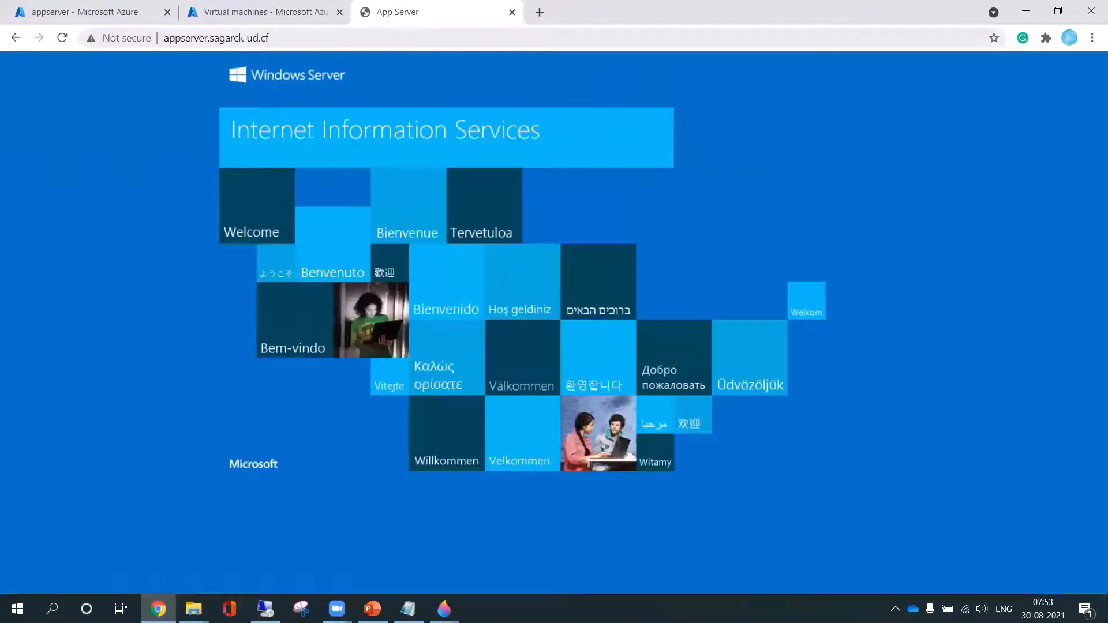
left_click(297, 42)
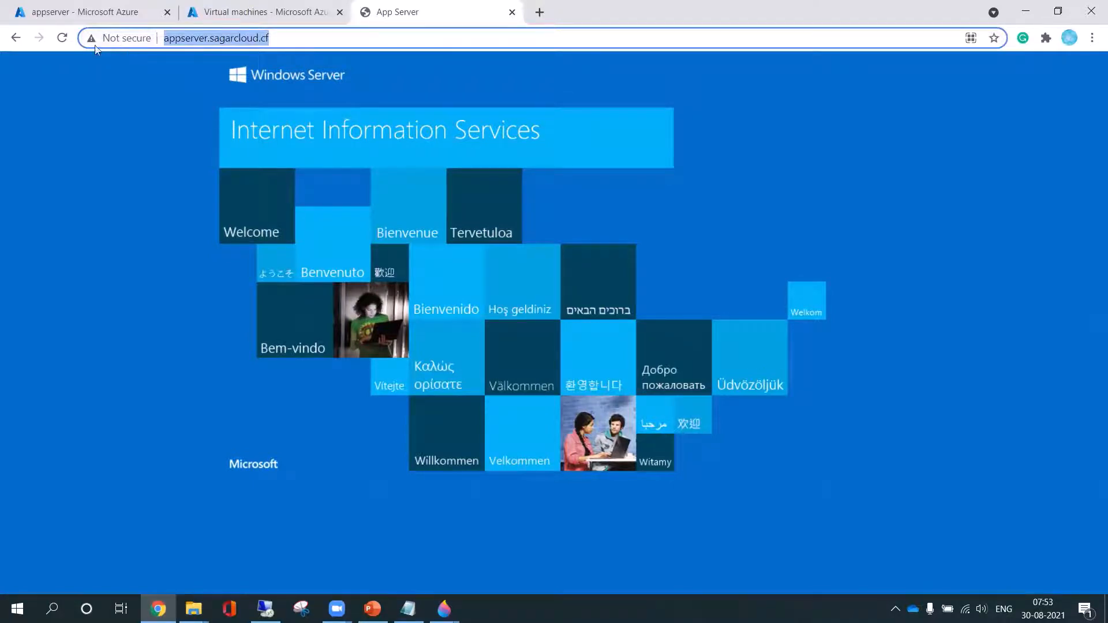
left_click(300, 41)
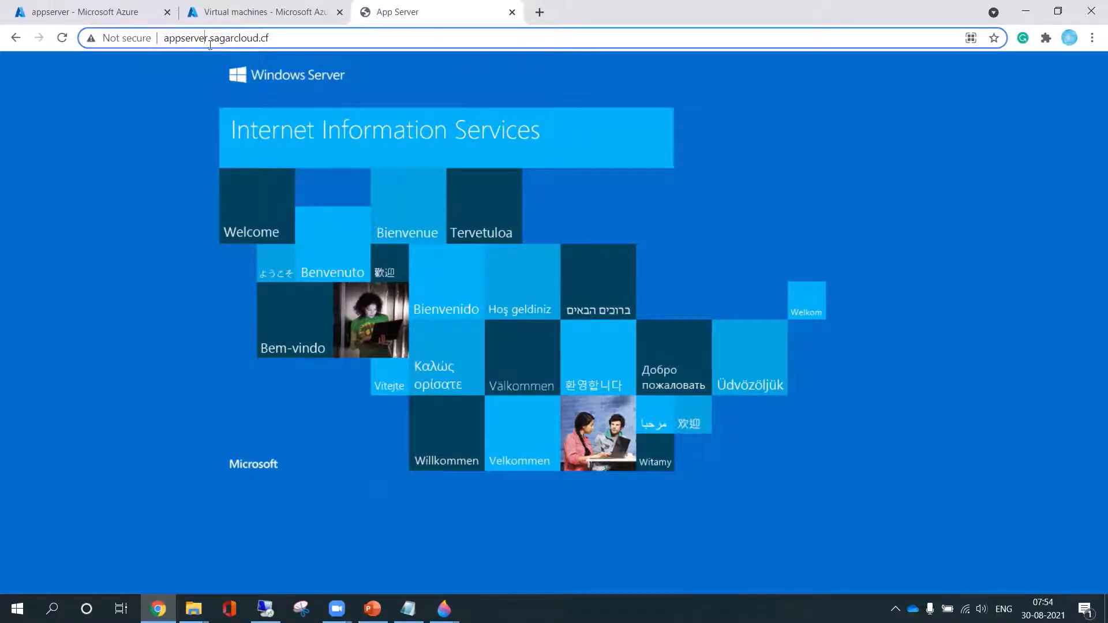
Check the appserver2 record among the sagarcloud.cf zone's record sets and load appserver2.sagarcloud.cf in the App Server test tab
left_click(107, 15)
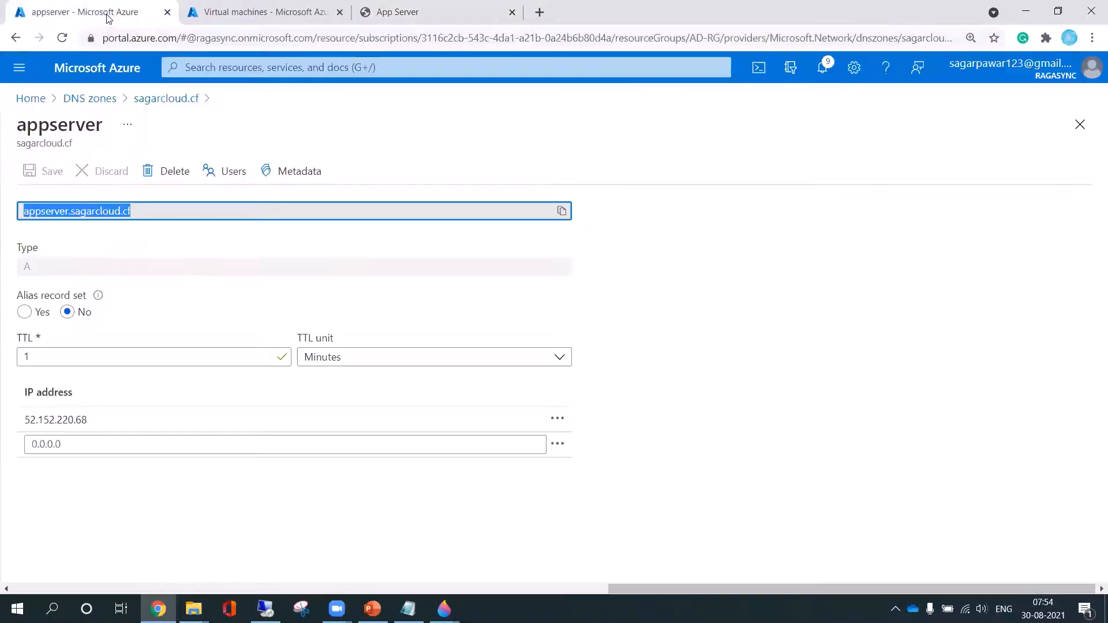
left_click(87, 99)
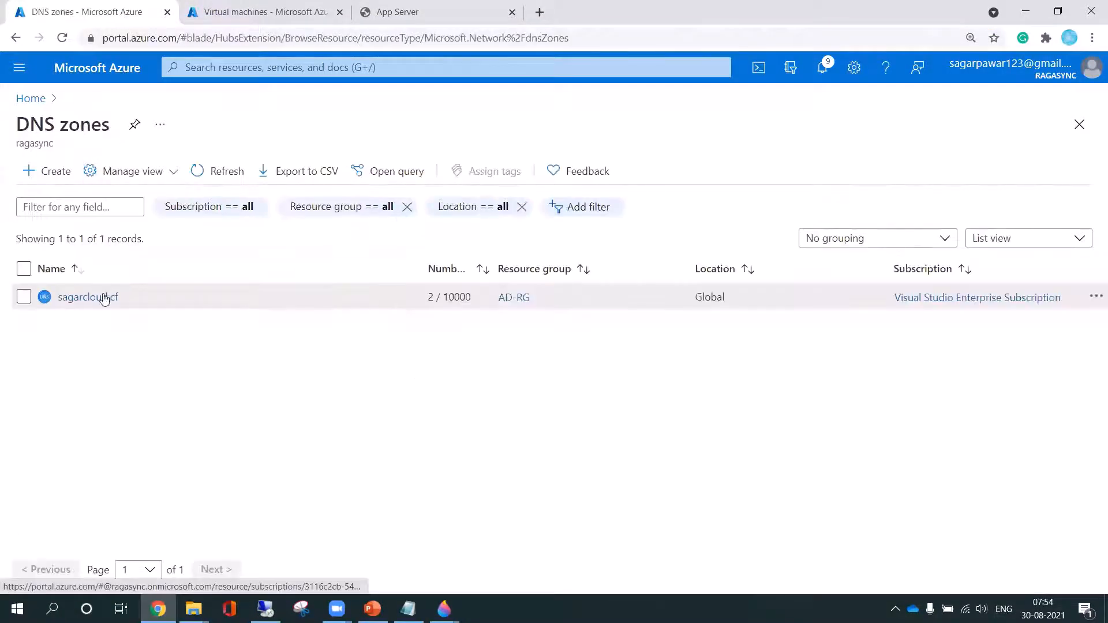
left_click(106, 297)
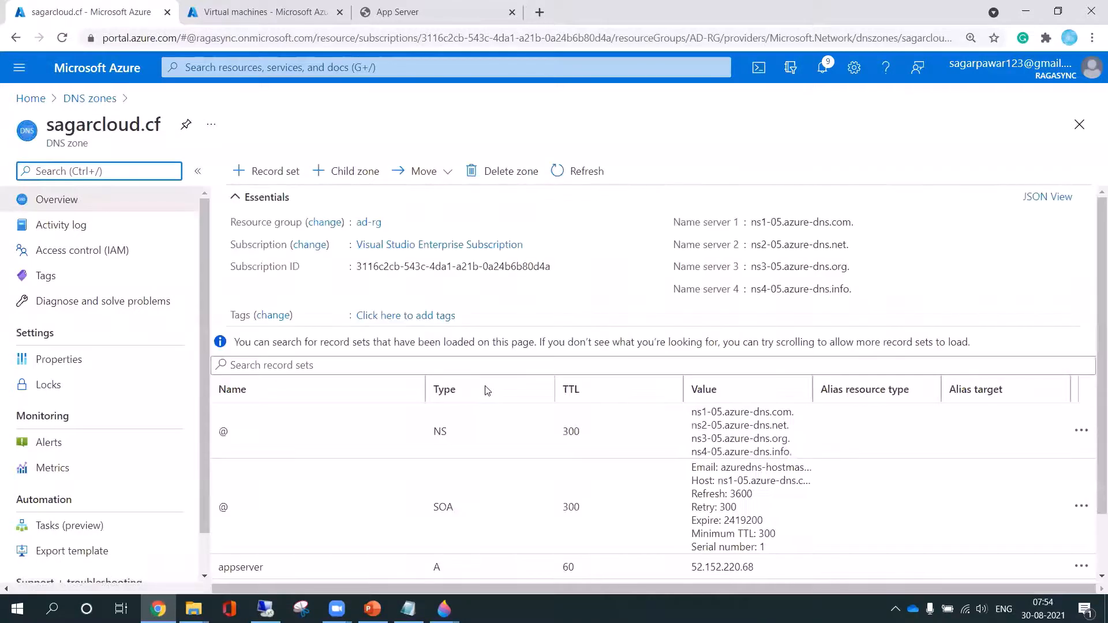
scroll(487, 390, "down", 2)
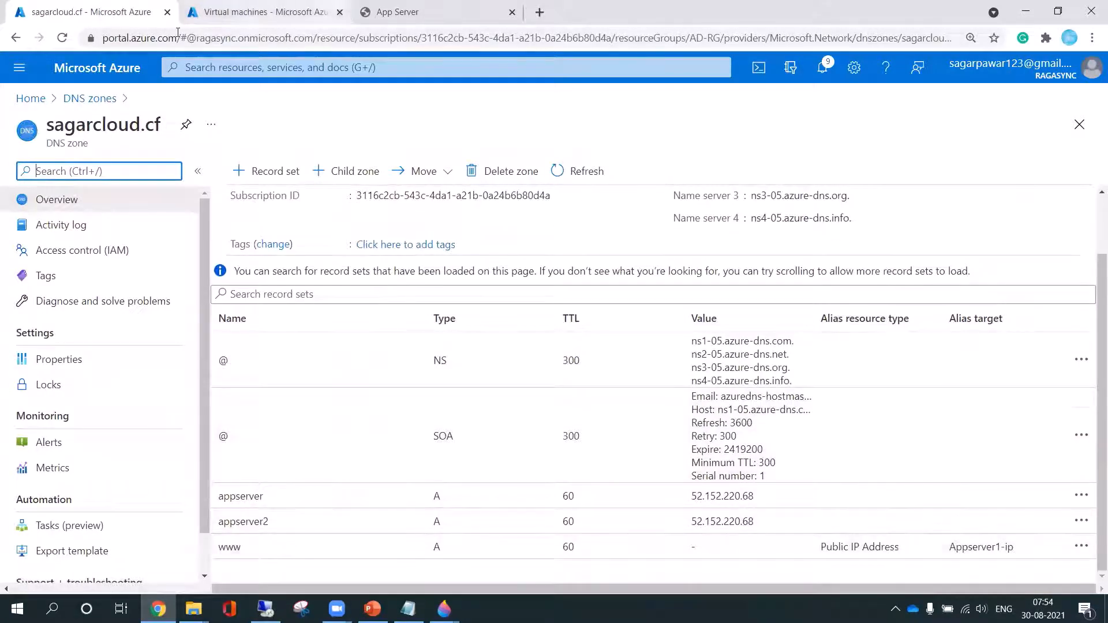
left_click(377, 16)
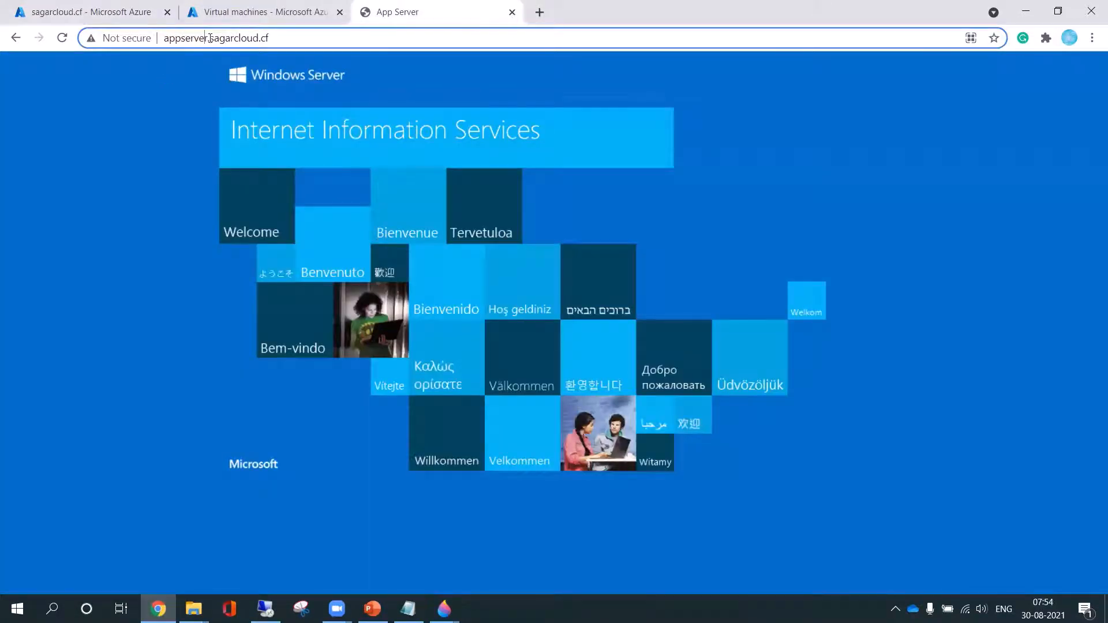
type("2")
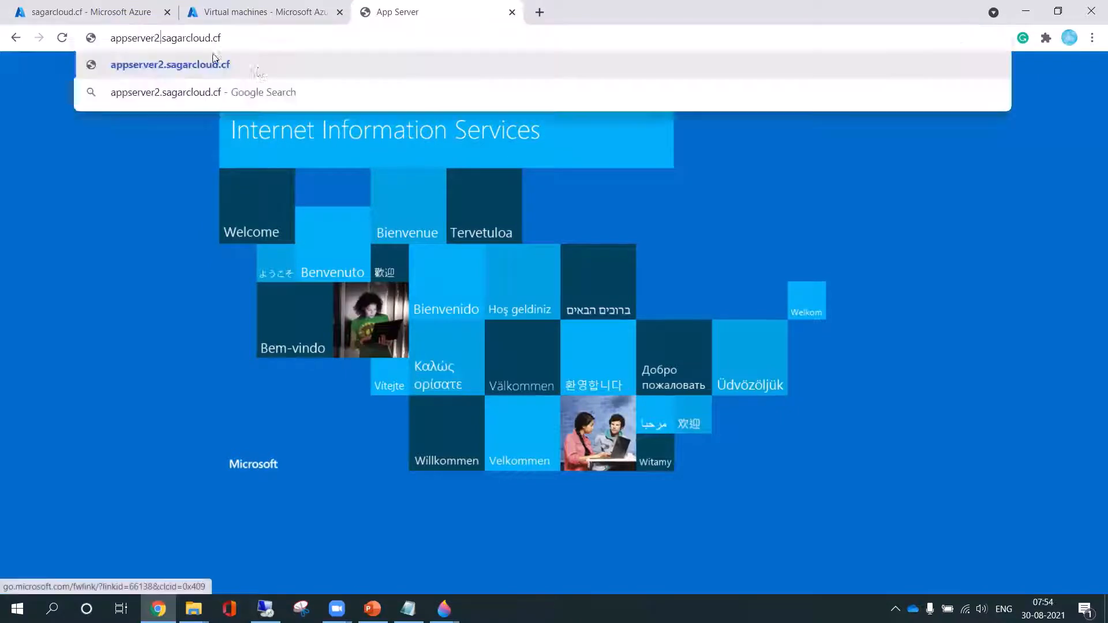
key("Return")
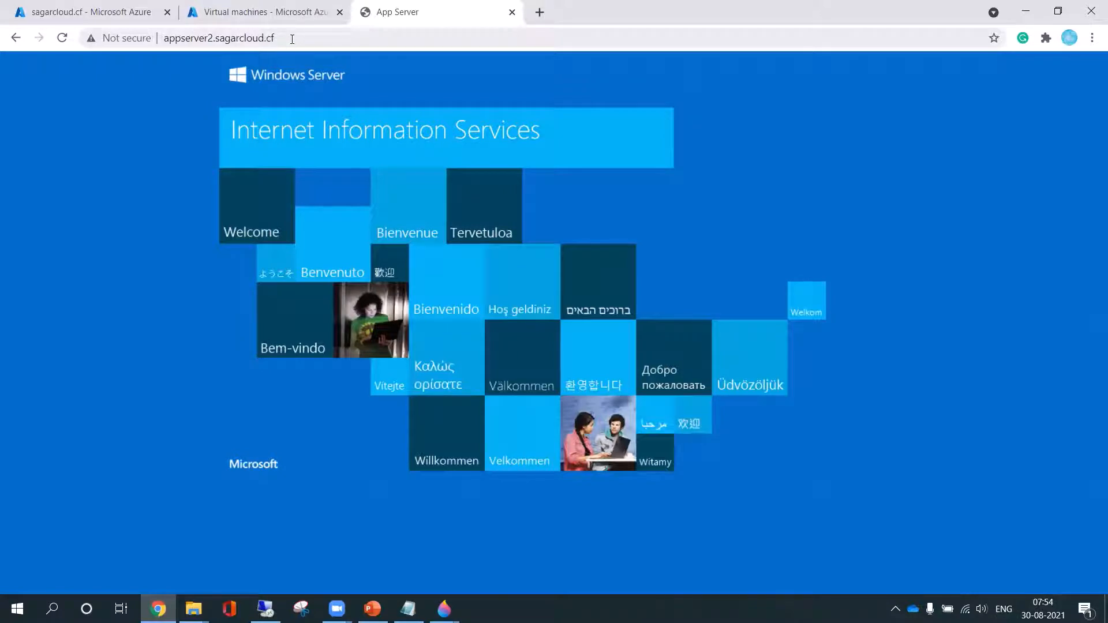
left_click(292, 39)
left_click_drag(292, 40, 166, 40)
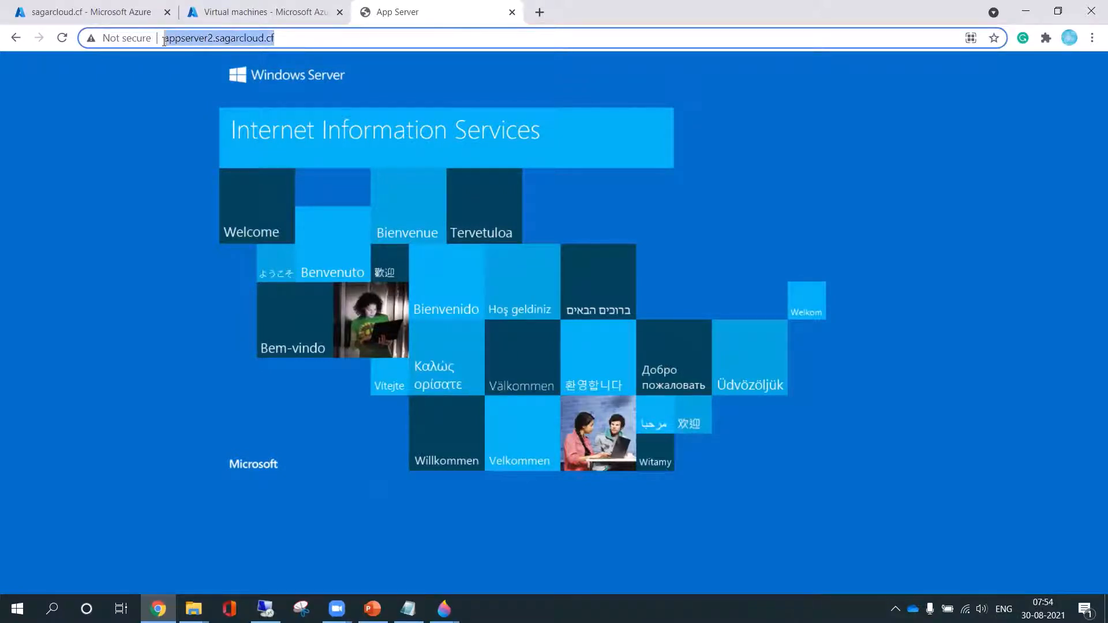
Search the portal for "private", list the Private DNS zones and open the contoso.com zone
left_click(87, 11)
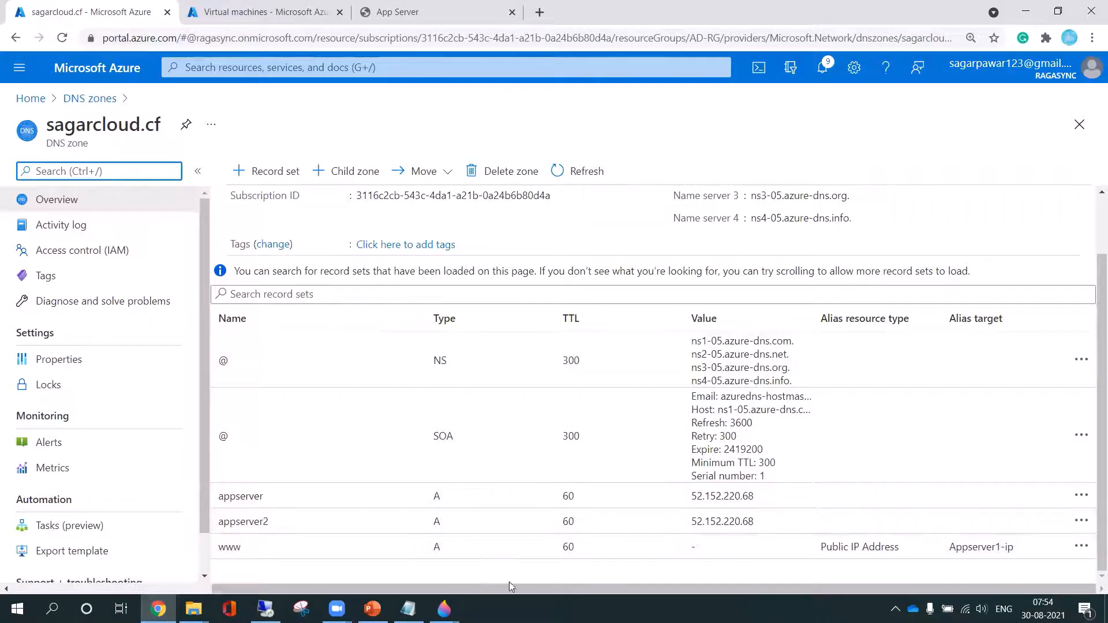
left_click(228, 71)
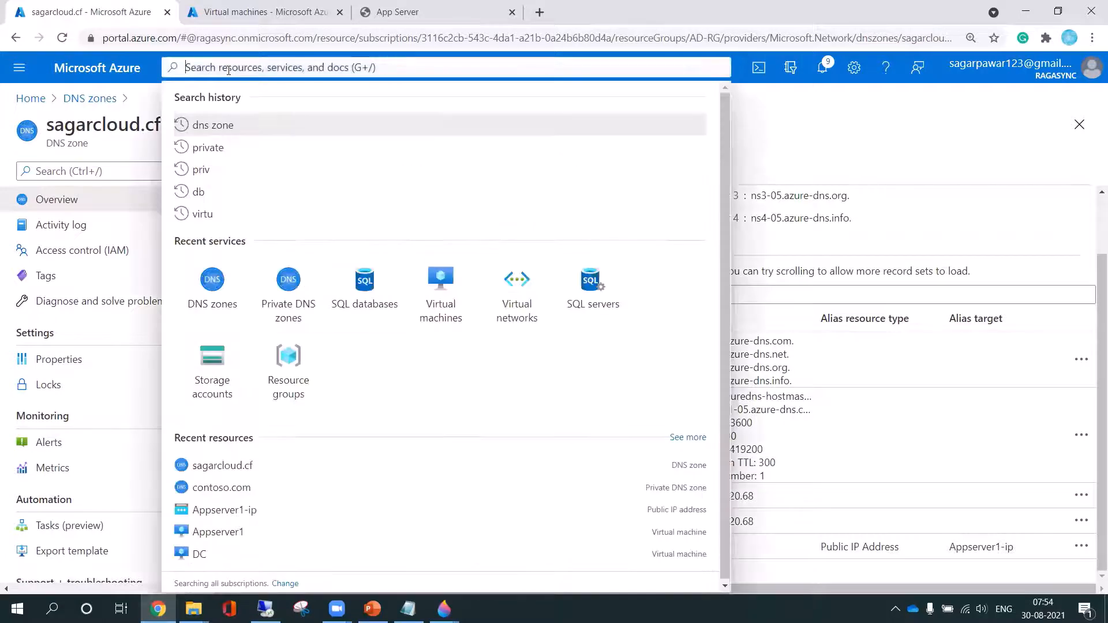
type("private")
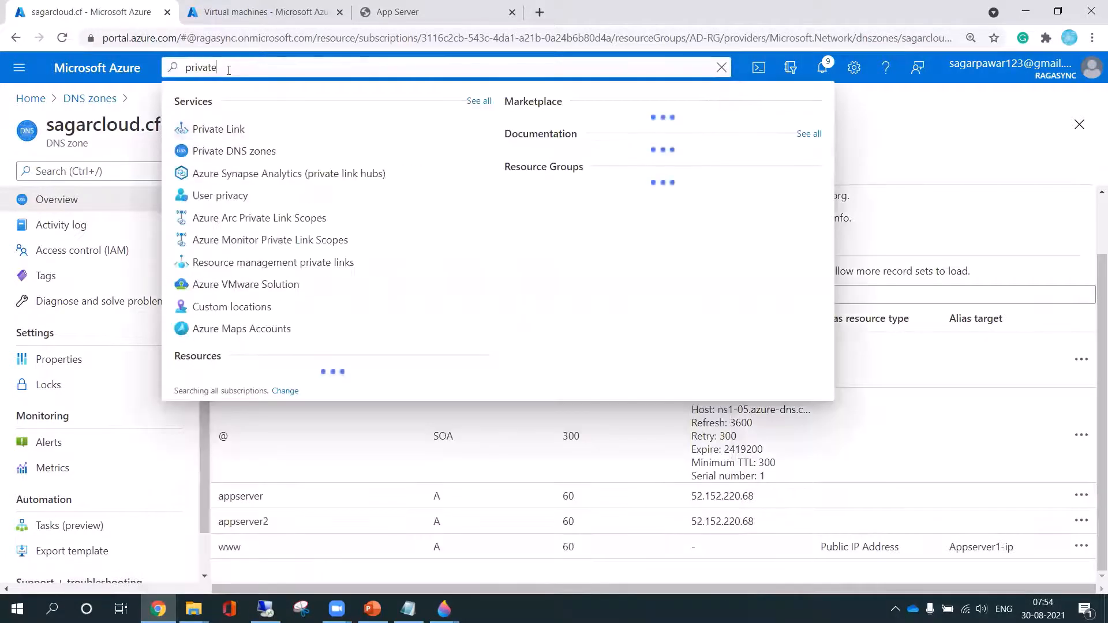
left_click(243, 151)
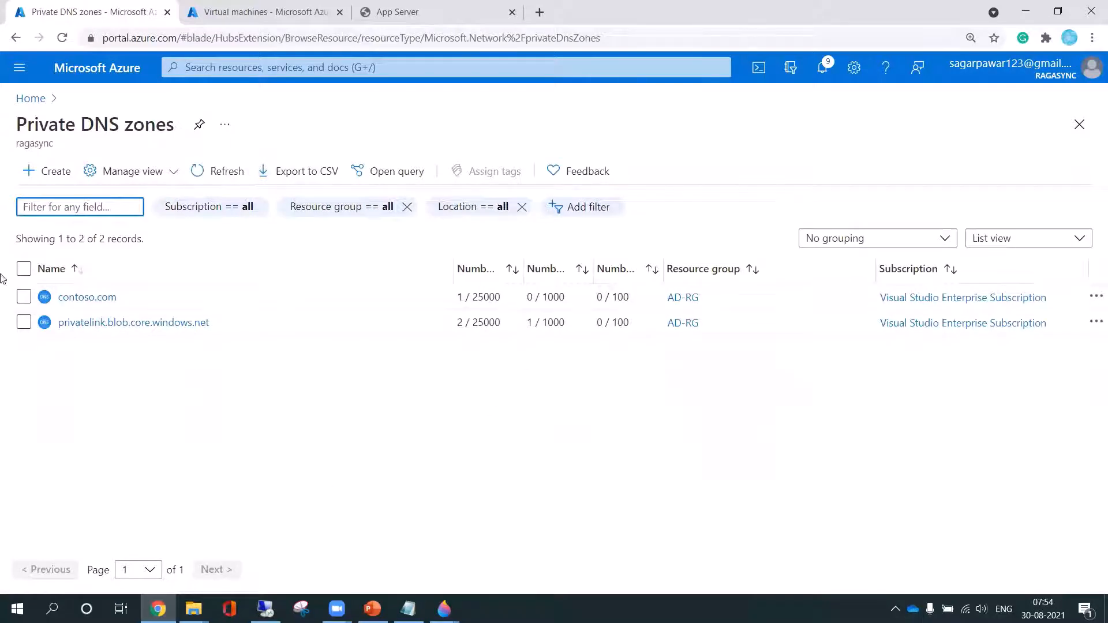
left_click(87, 297)
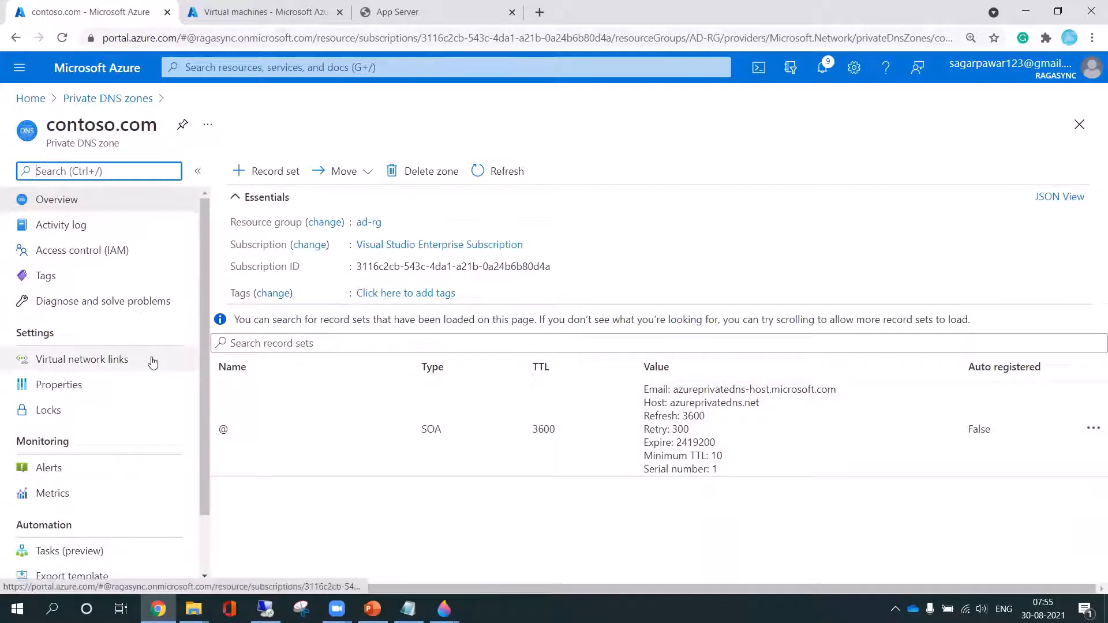
Start a new virtual network link for the contoso.com private zone and name it vnetlink1
left_click(100, 368)
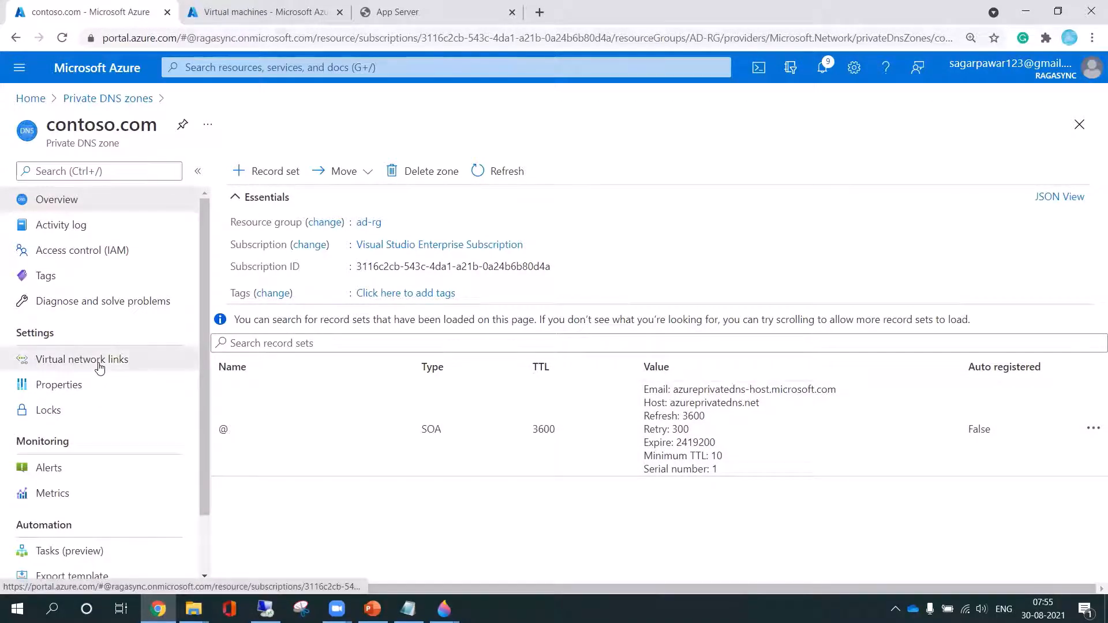
left_click(508, 170)
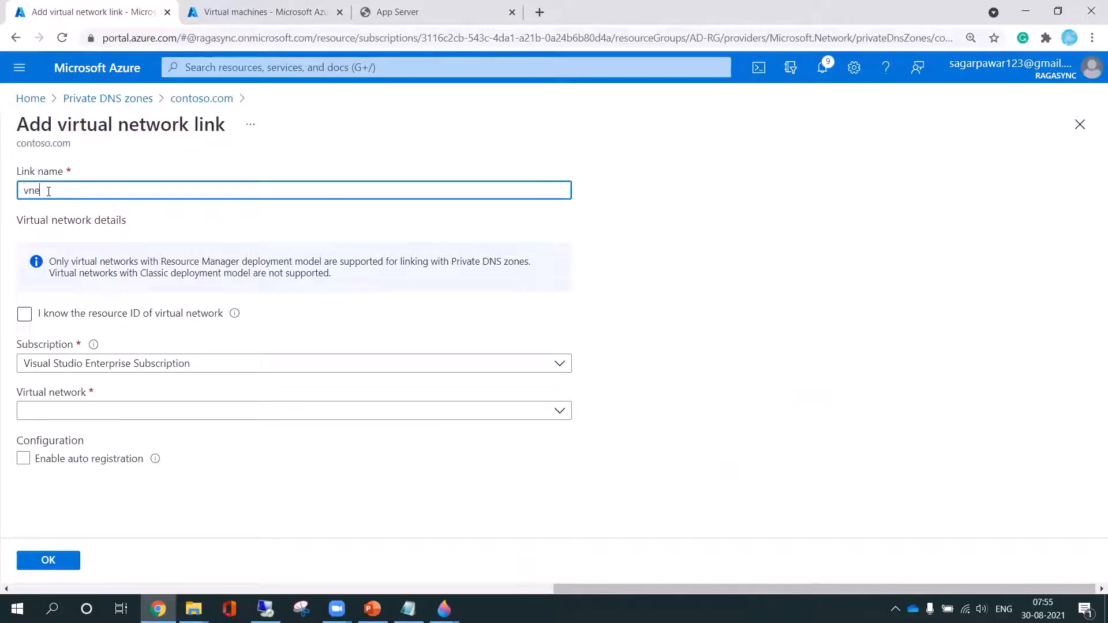
type("vnet")
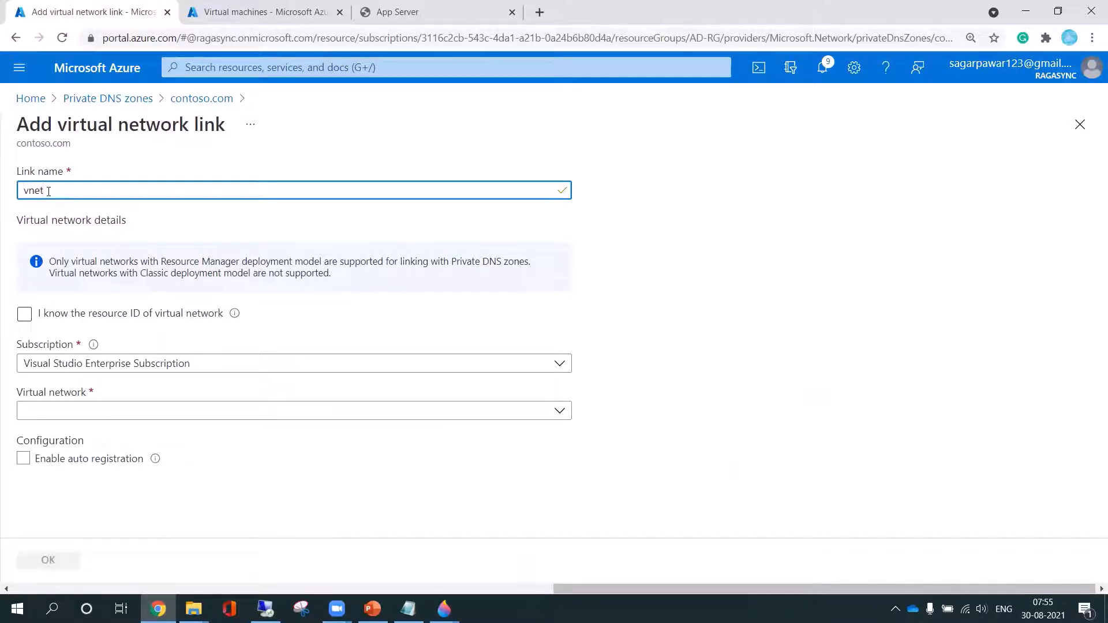
type("link1")
Link the ad-vnet (AD-RG) virtual network with auto registration enabled, create the link and refresh the list of virtual network links
left_click(110, 413)
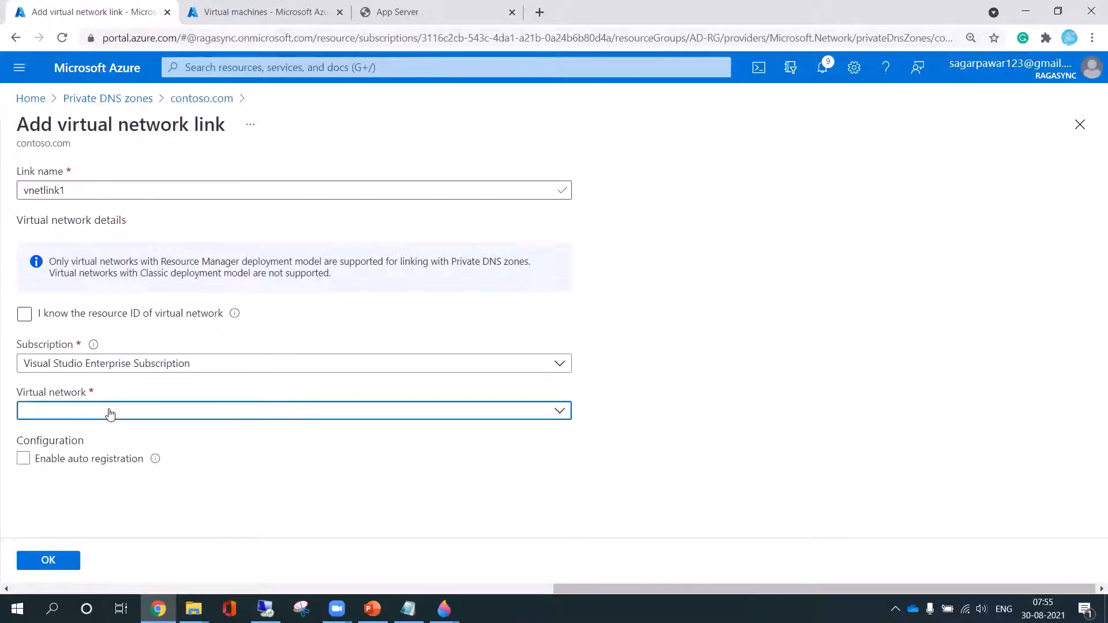
left_click(67, 491)
left_click(23, 459)
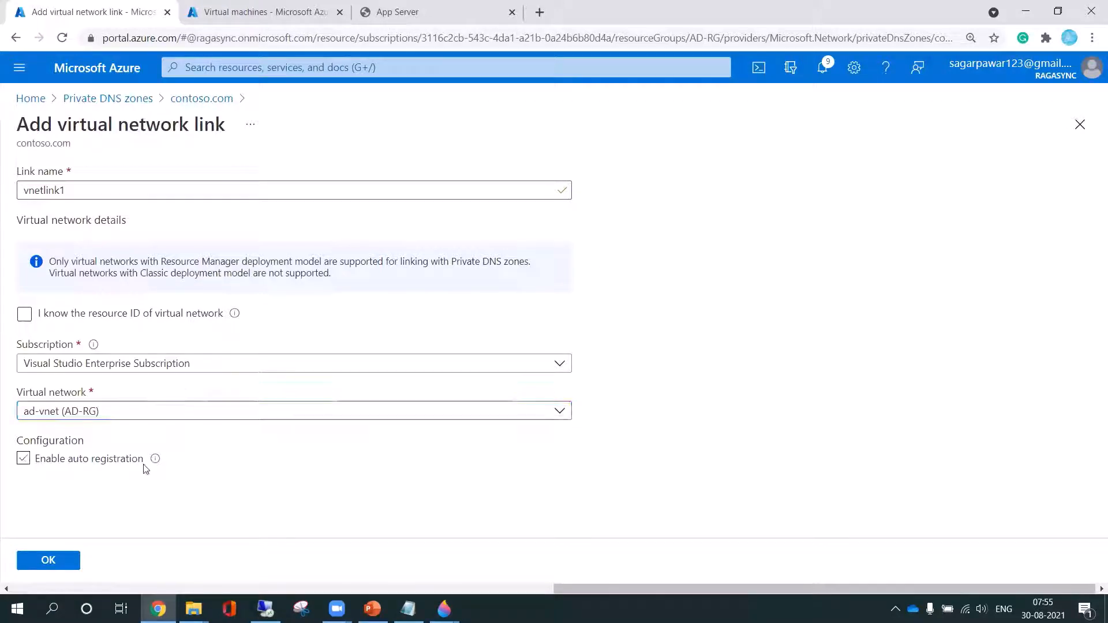
left_click(54, 562)
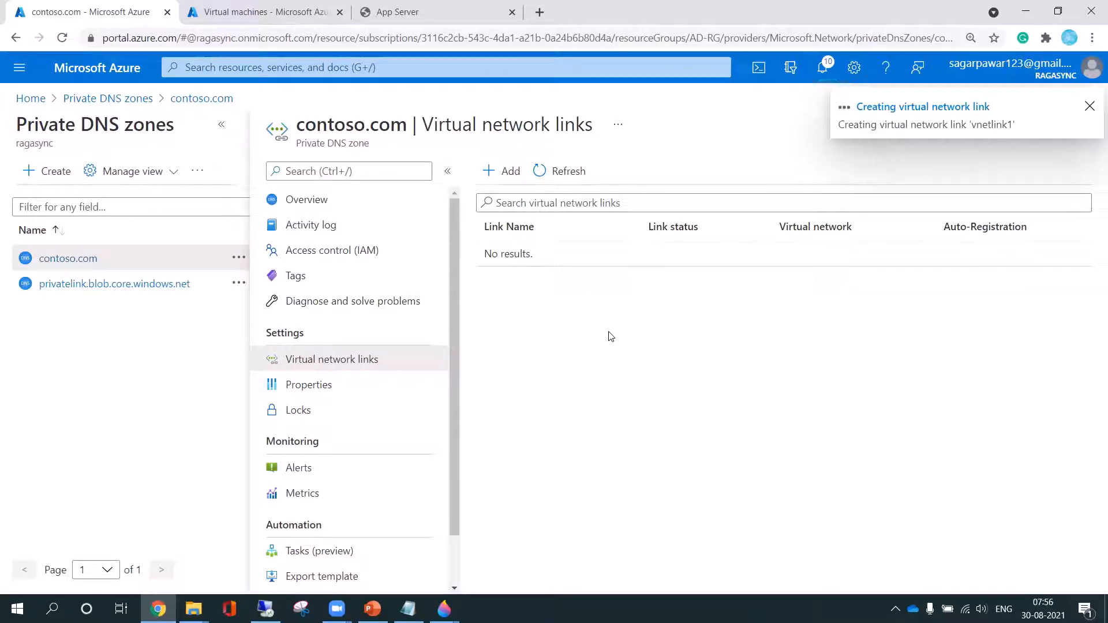
left_click(576, 175)
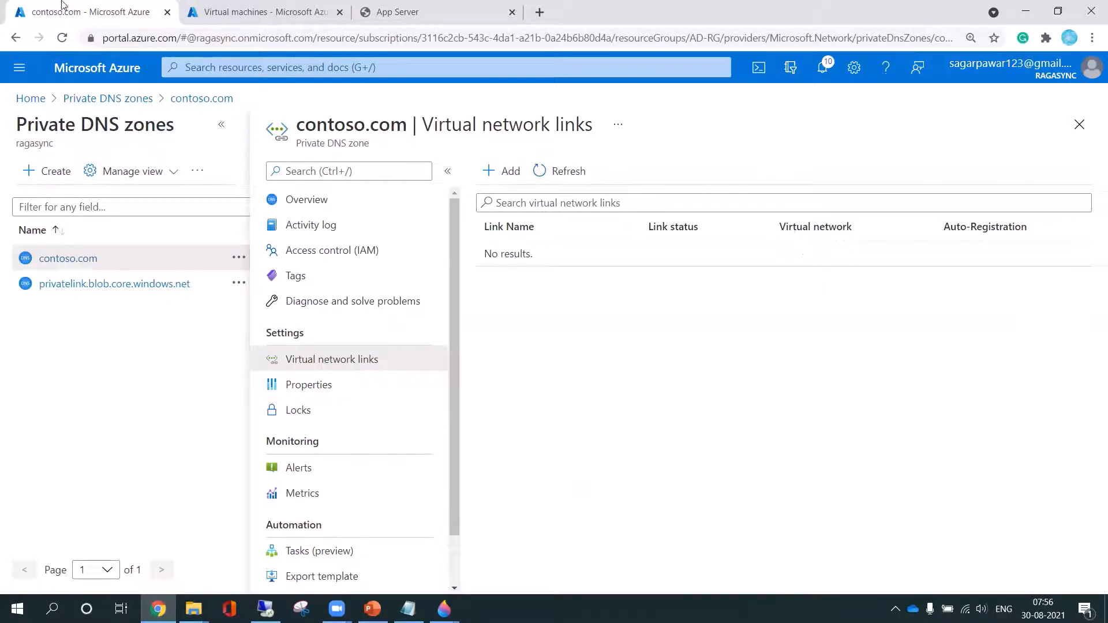
Close the contoso.com zone and App Server test tabs so that only the Virtual machines tab stays open
left_click(167, 13)
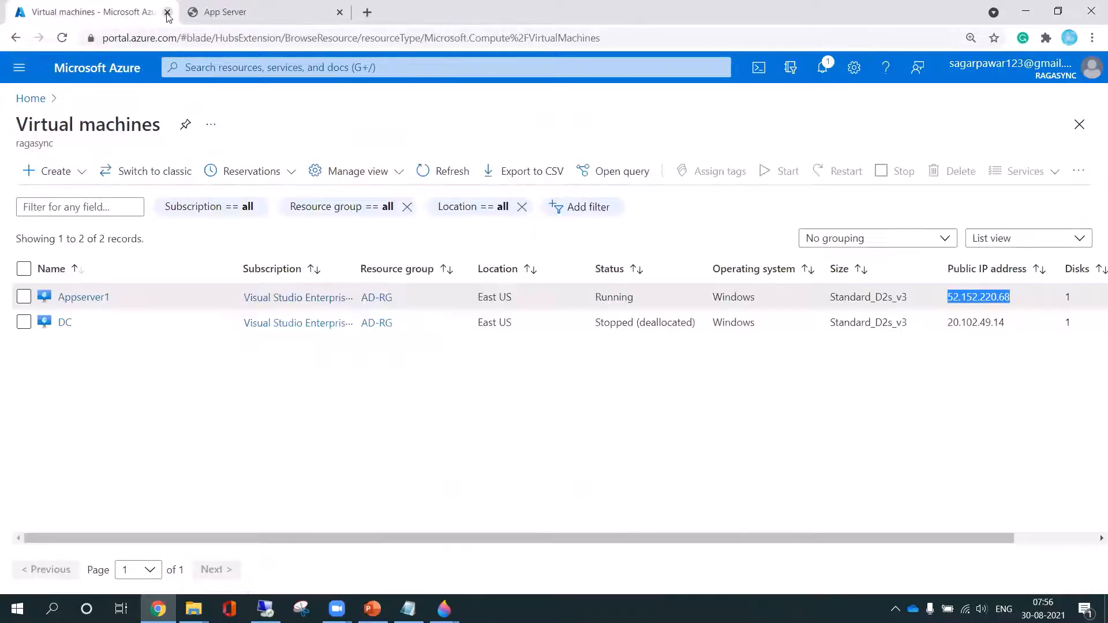
left_click(225, 12)
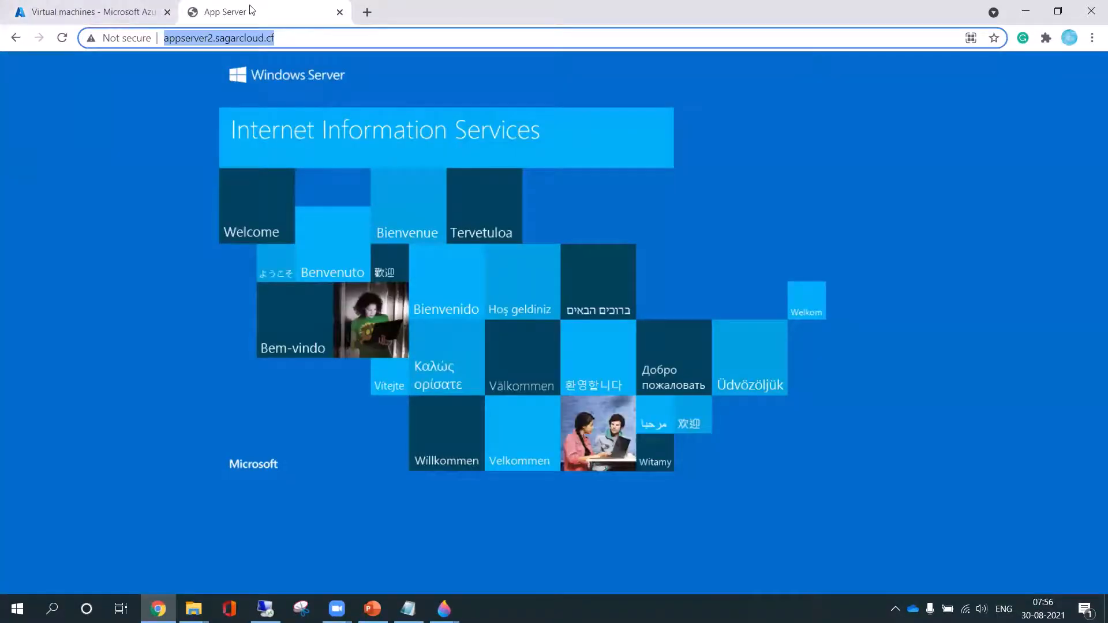
left_click(340, 12)
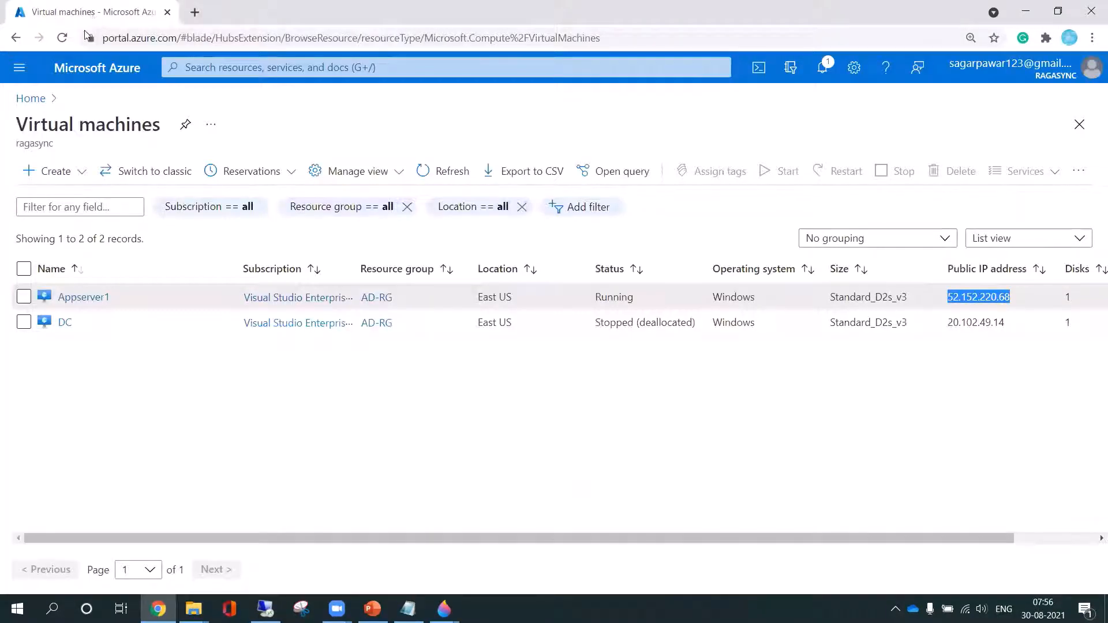
left_click(194, 12)
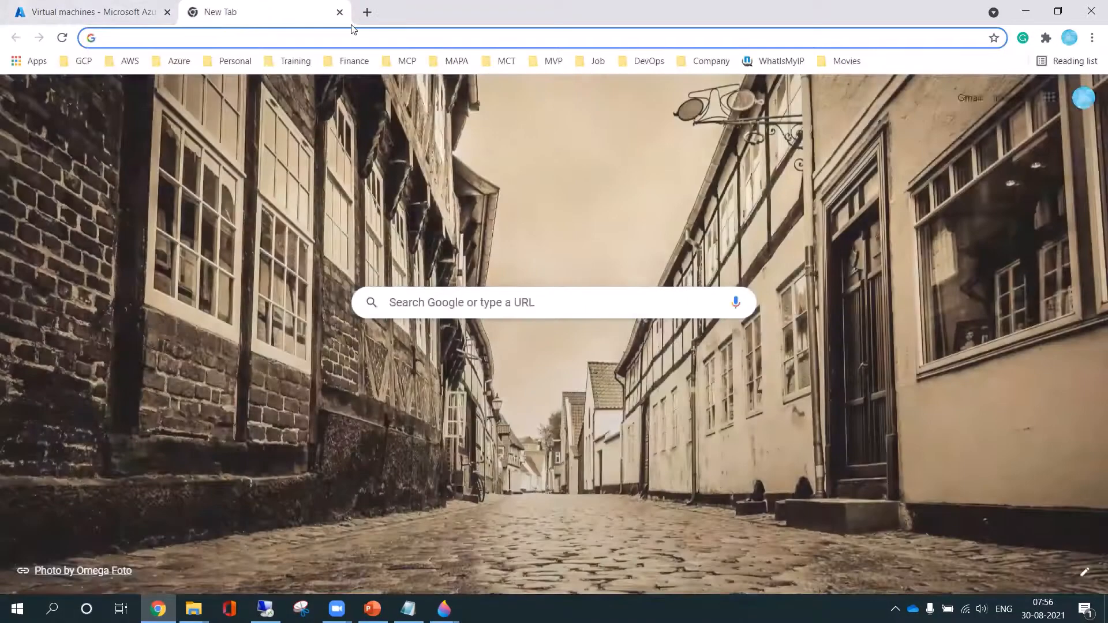
left_click(340, 12)
Duplicate the Virtual machines browser tab and switch to the copy
right_click(95, 9)
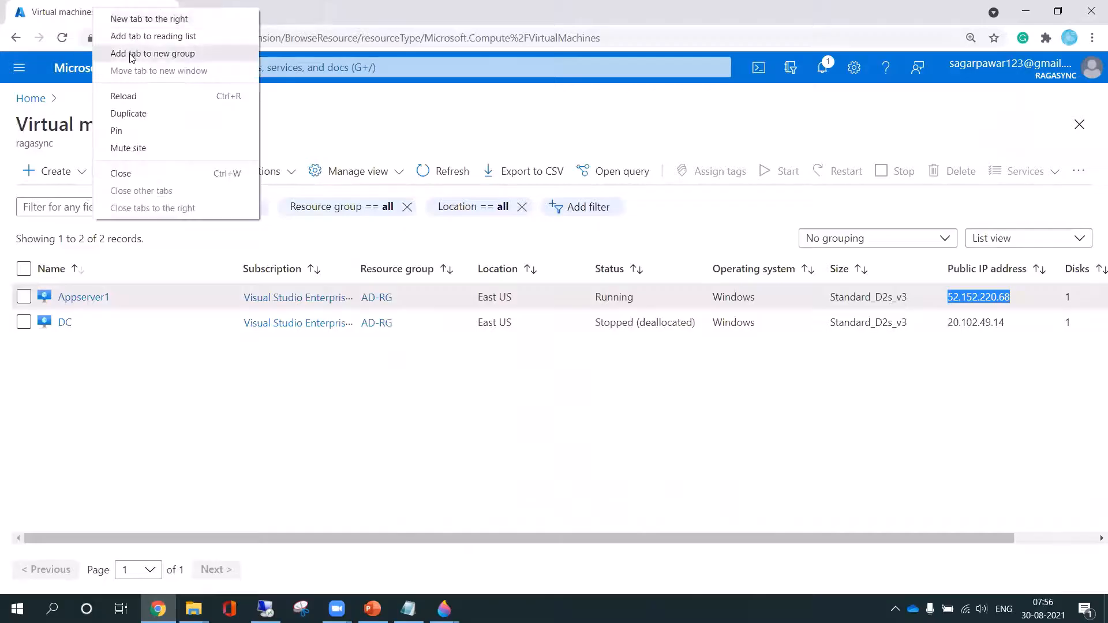
left_click(124, 113)
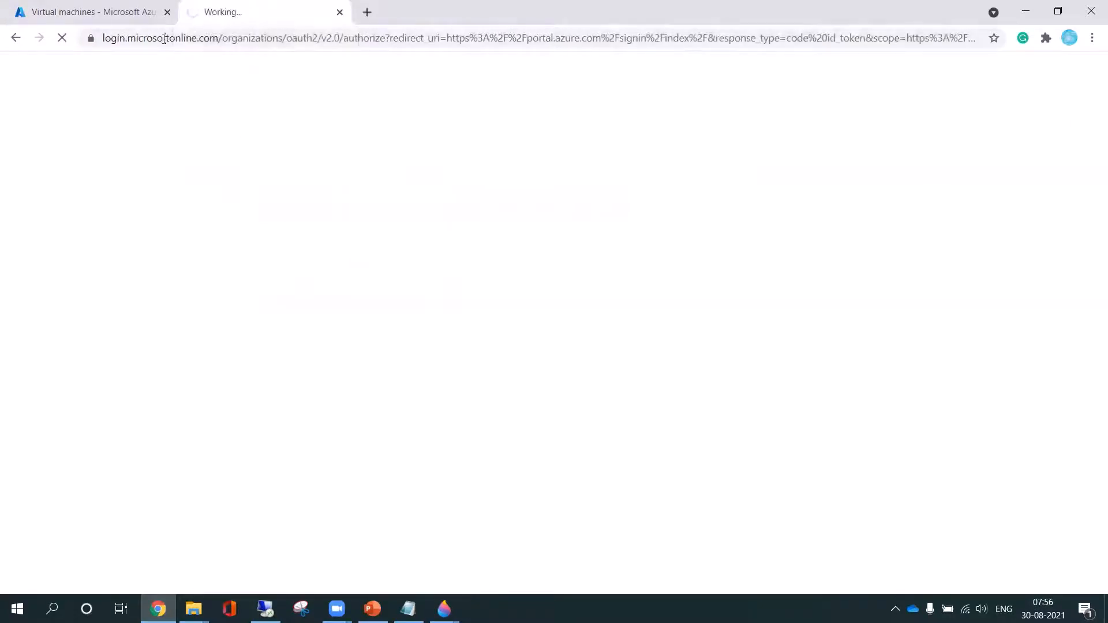
left_click(101, 13)
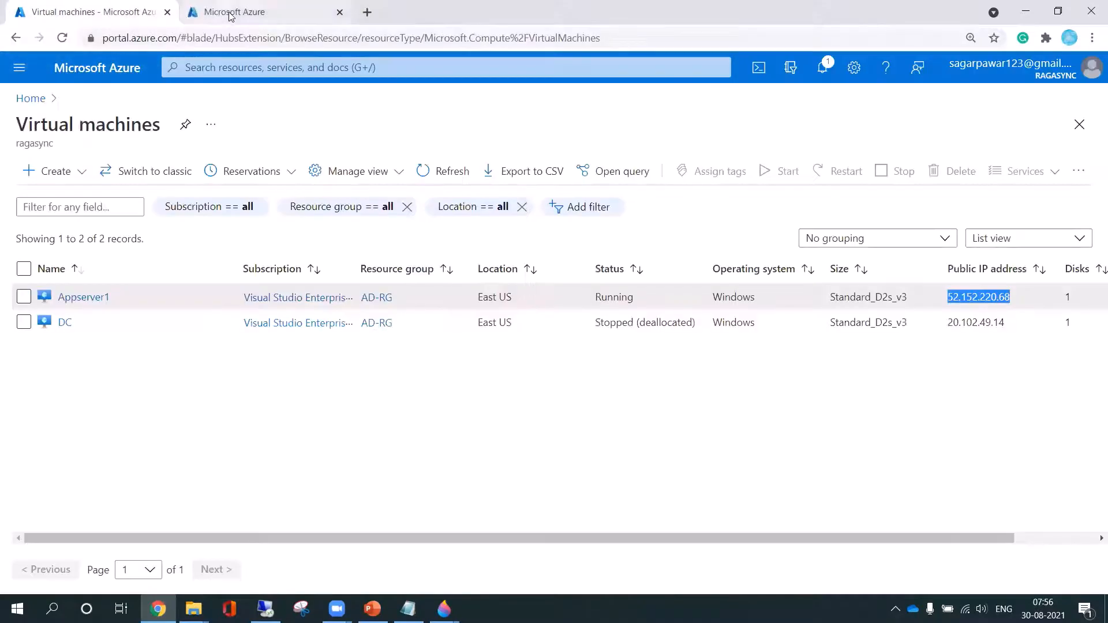
left_click(230, 12)
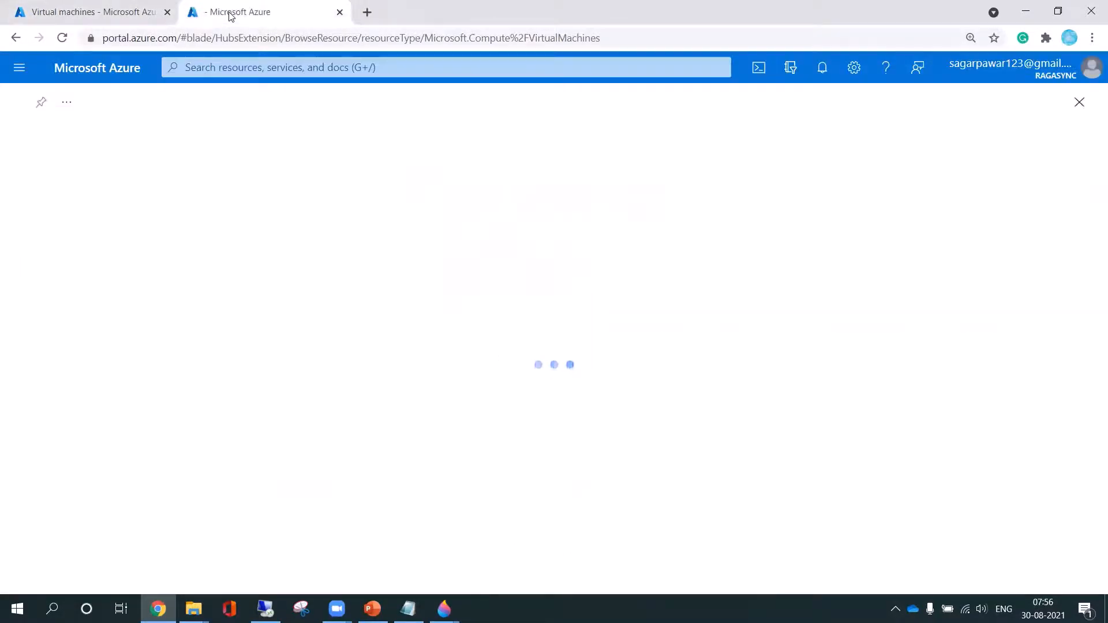
Find the Private DNS zones service and open the virtual network links of the contoso.com zone
left_click(244, 64)
type("privat")
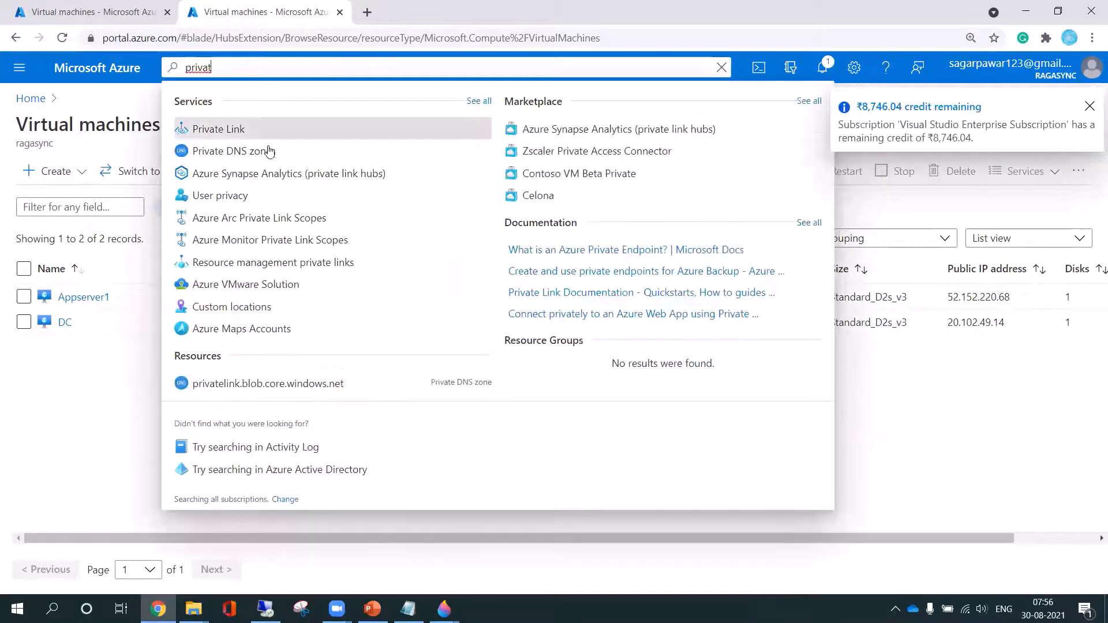
left_click(267, 151)
left_click(77, 296)
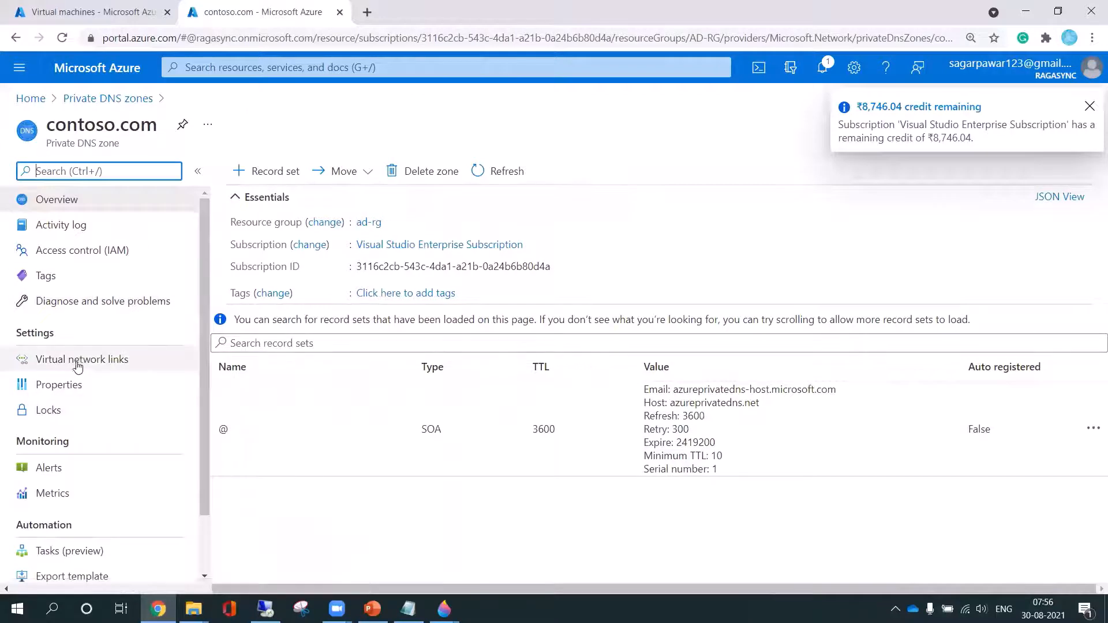
left_click(81, 359)
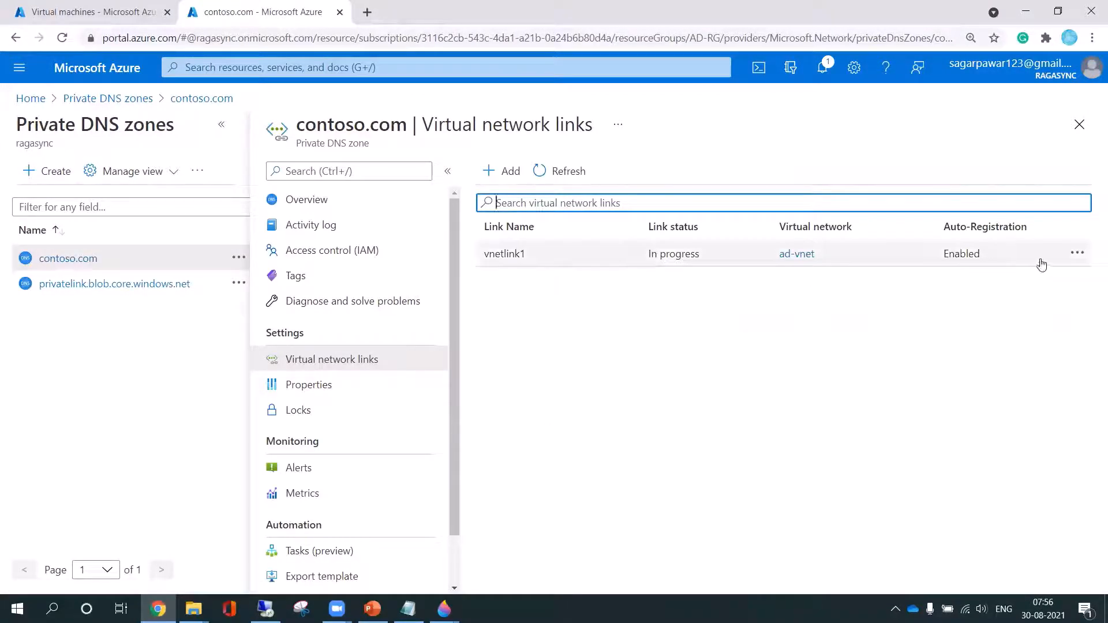
Refresh the contoso.com virtual network links and check the portal notifications for the link's progress
left_click(1078, 254)
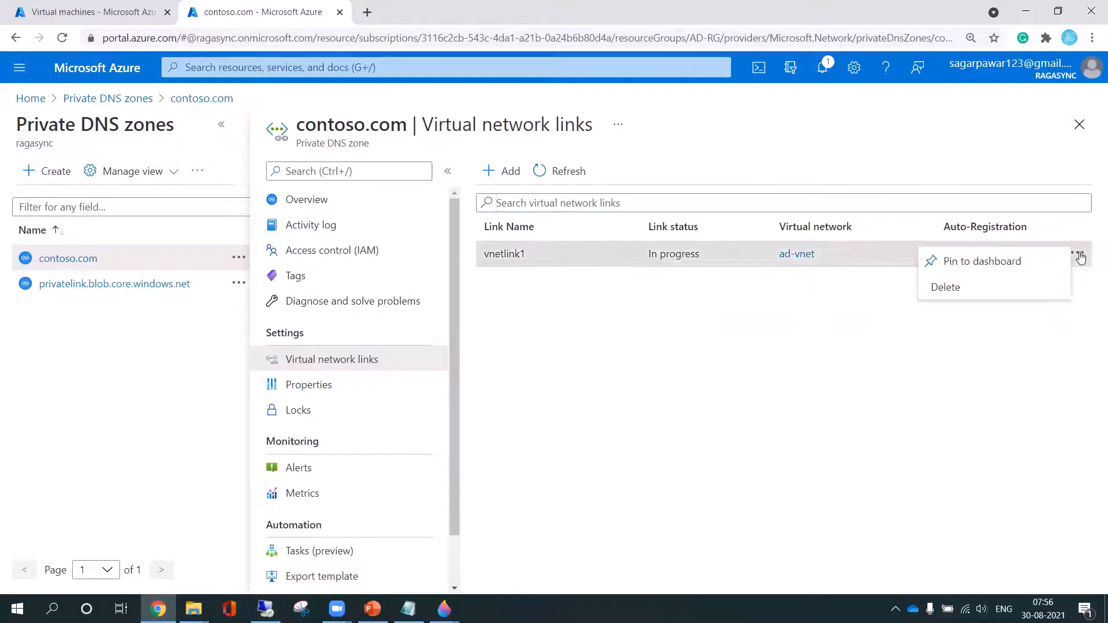
left_click(665, 341)
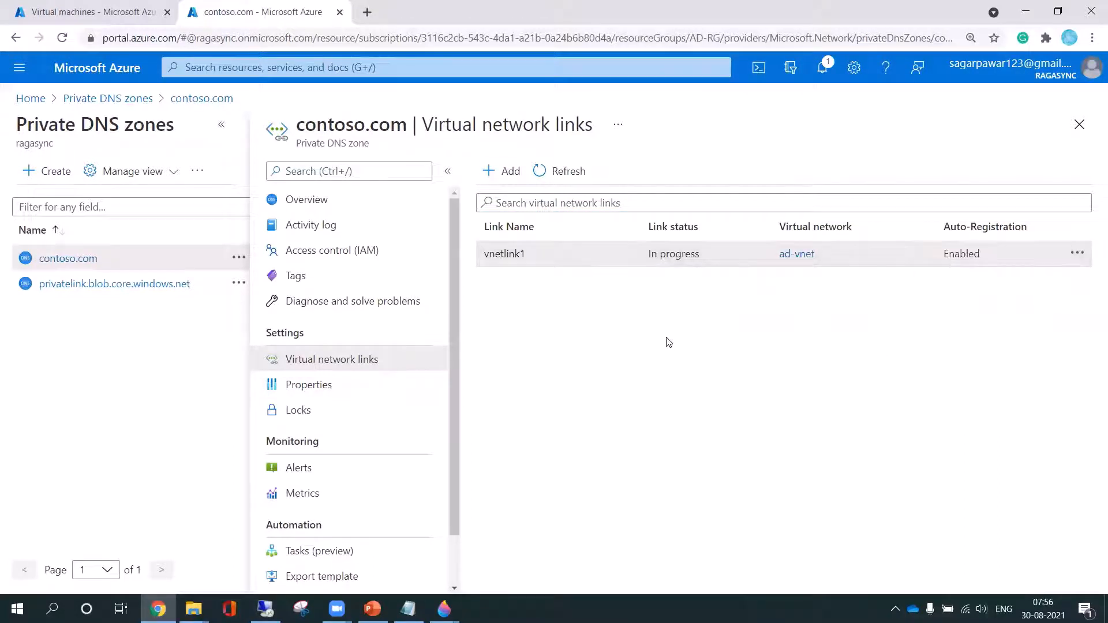
left_click(574, 173)
left_click(823, 71)
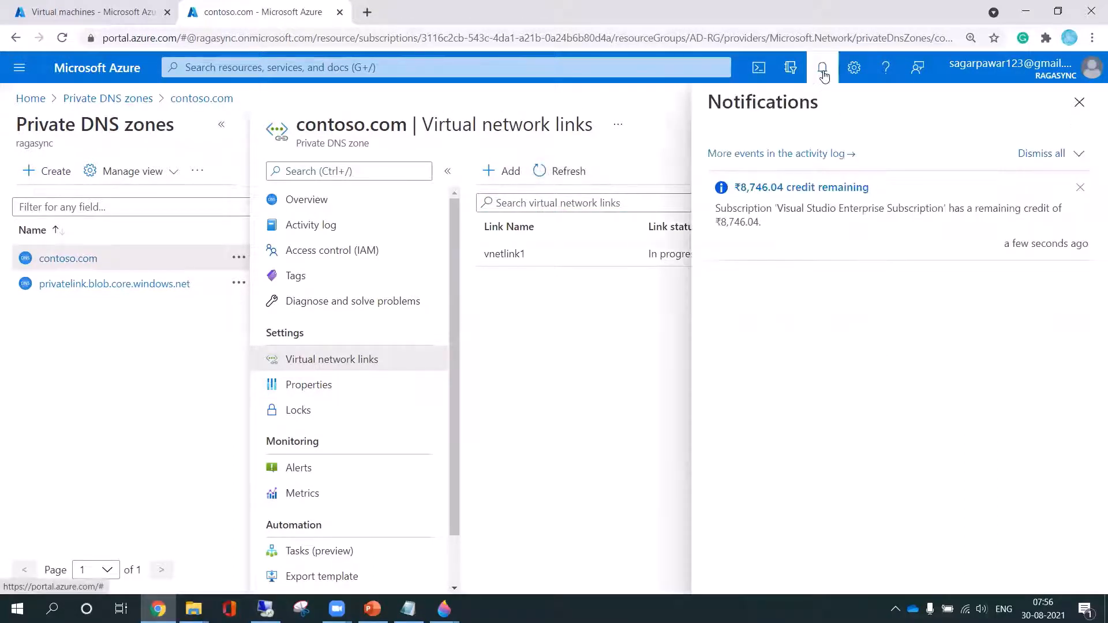
left_click(1079, 103)
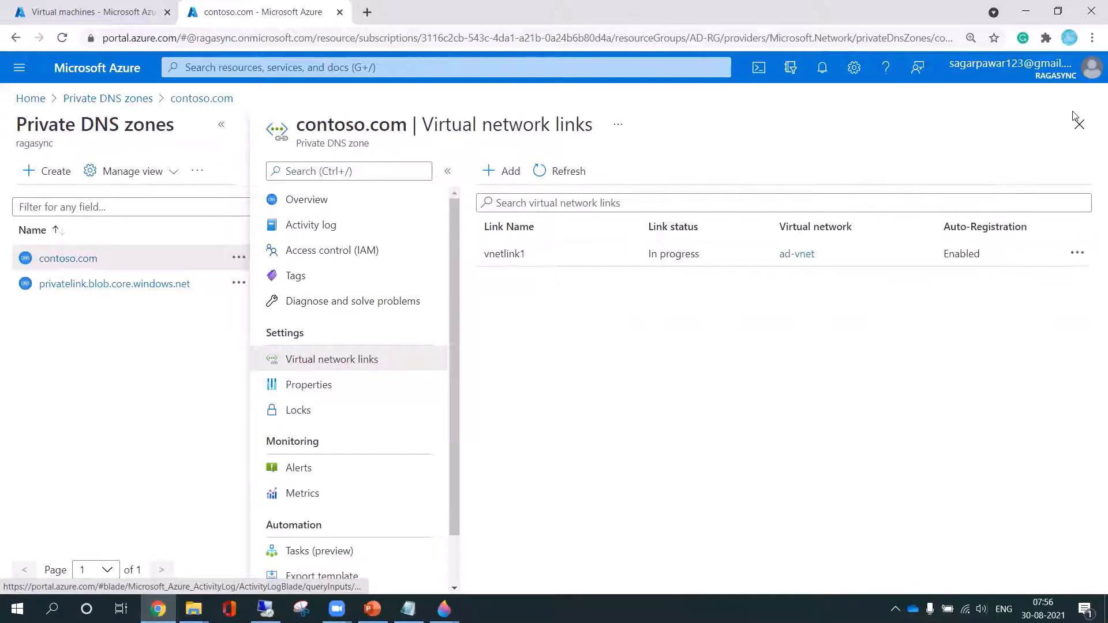
View the details of vnetlink1, refresh the contoso.com record sets and return to the virtual network links
left_click(501, 257)
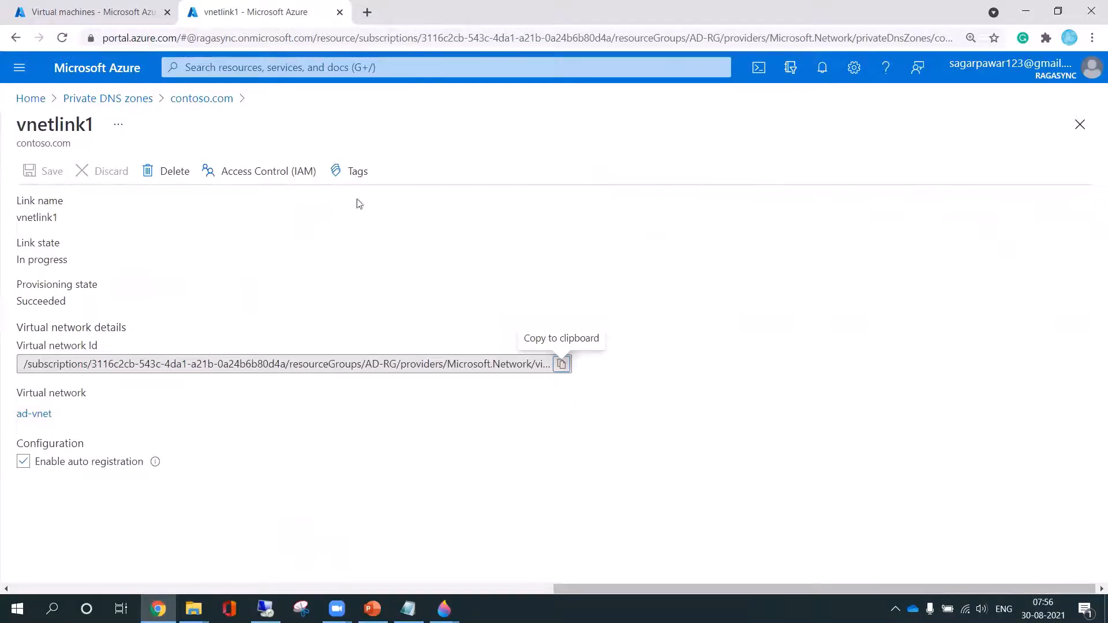
left_click(176, 98)
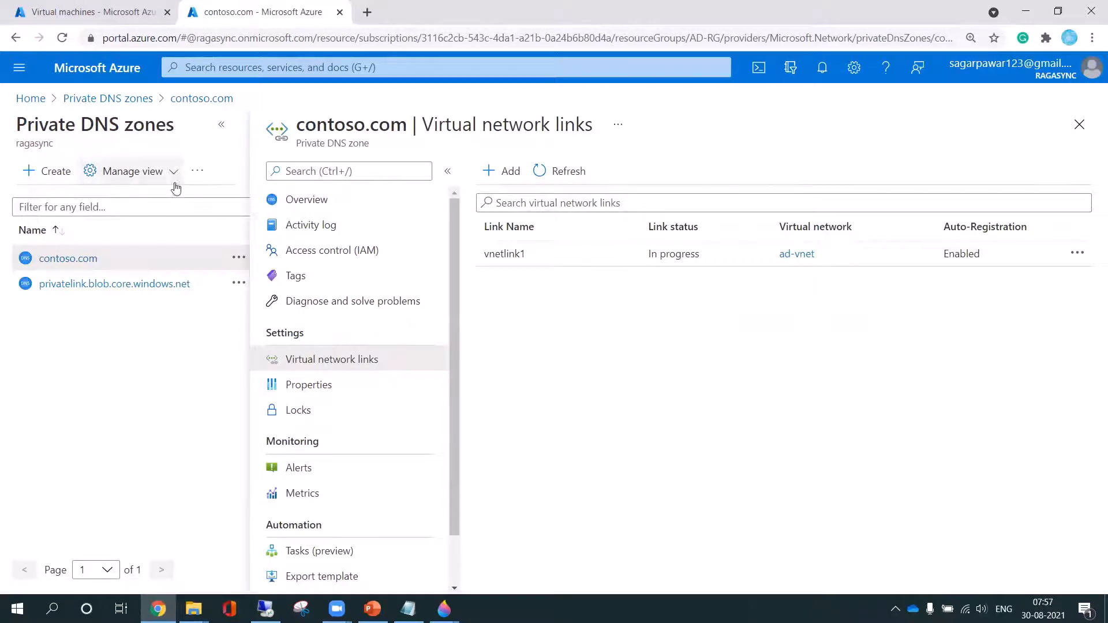
left_click(184, 99)
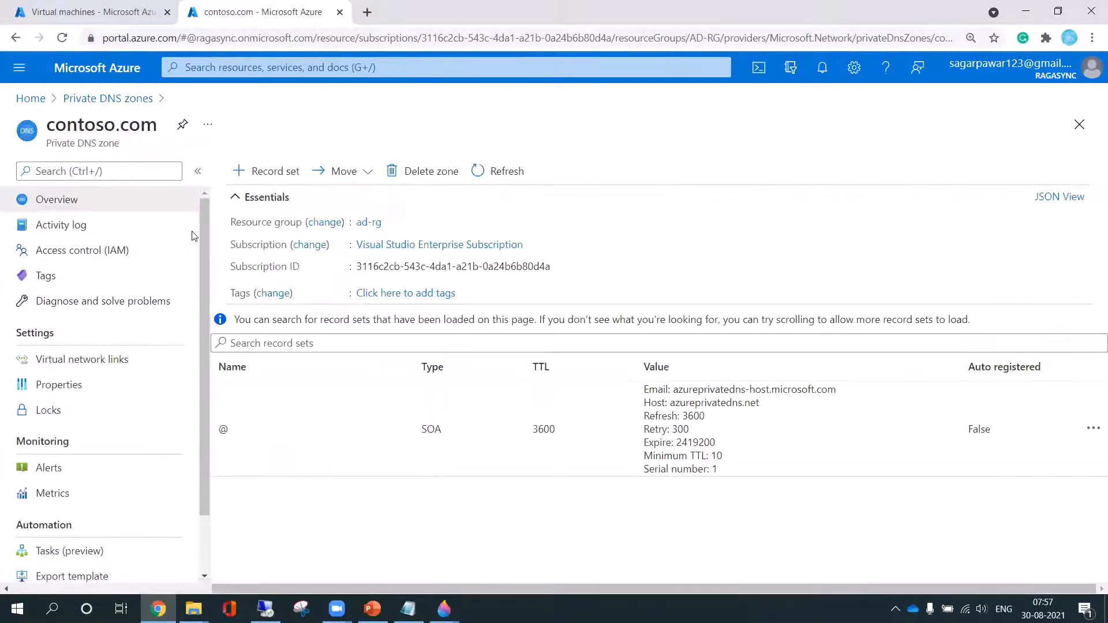
left_click(496, 171)
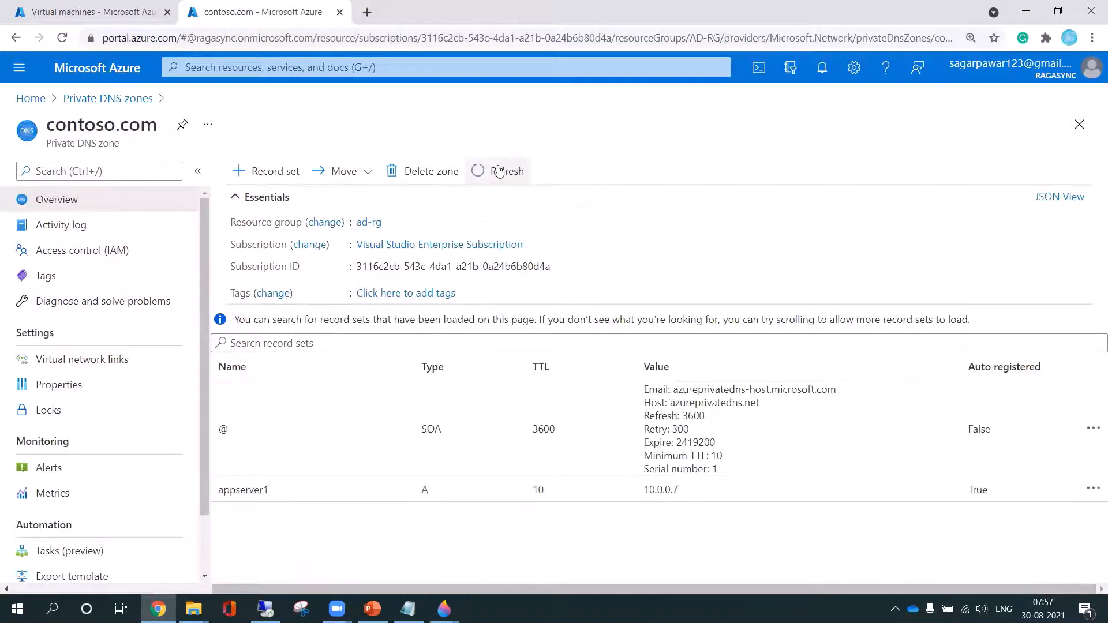
left_click(97, 367)
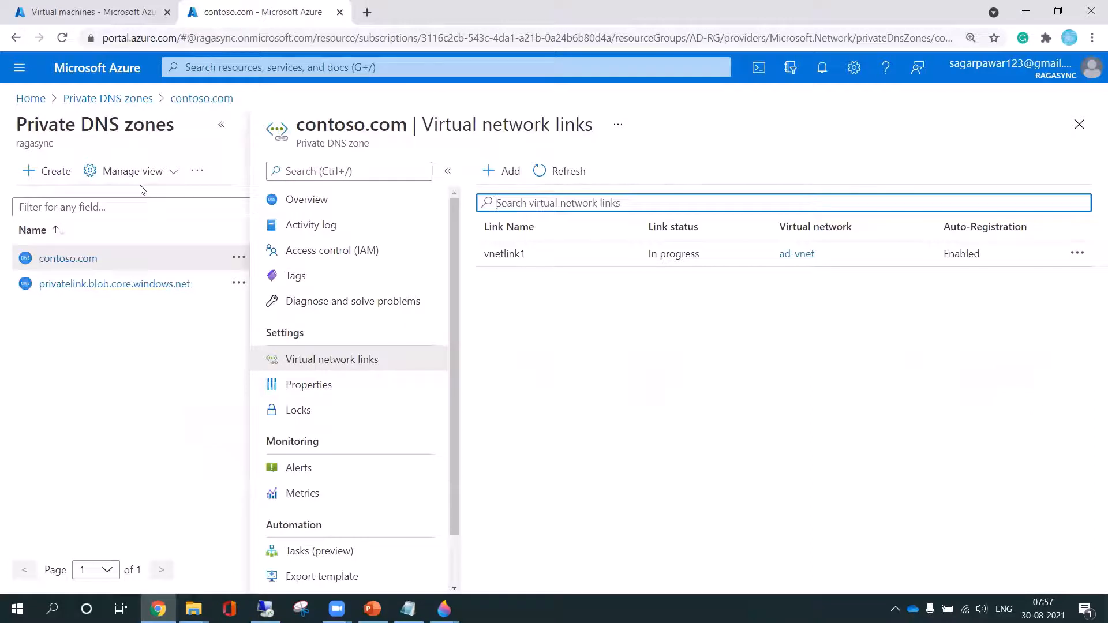
Start creating a new virtual machine from the Virtual machines tab and place it in the AD-RG resource group
left_click(58, 13)
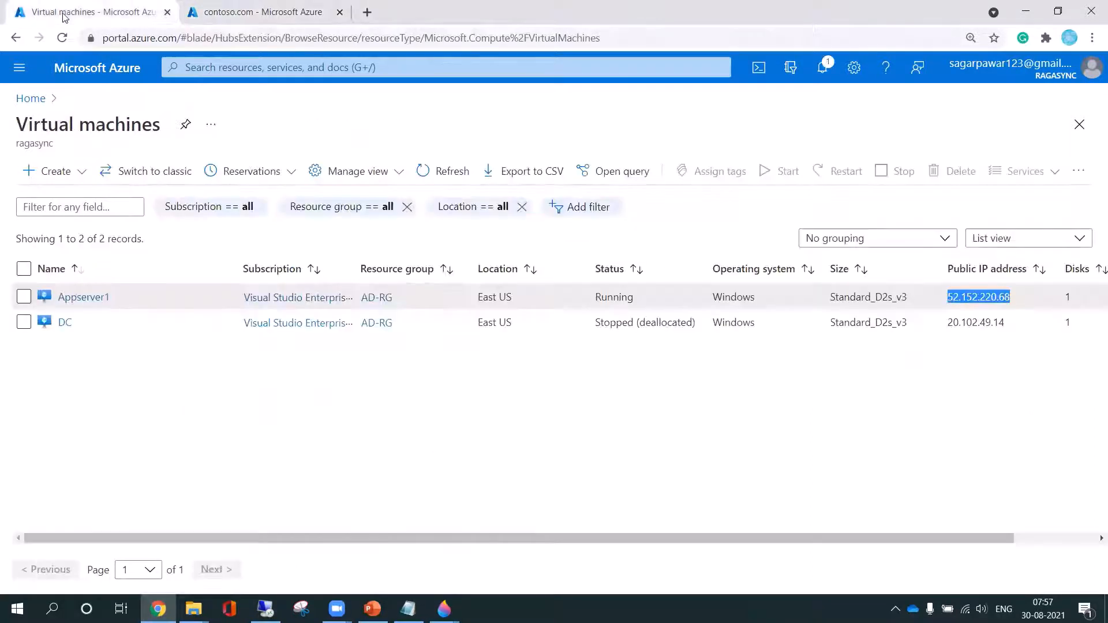
left_click(55, 171)
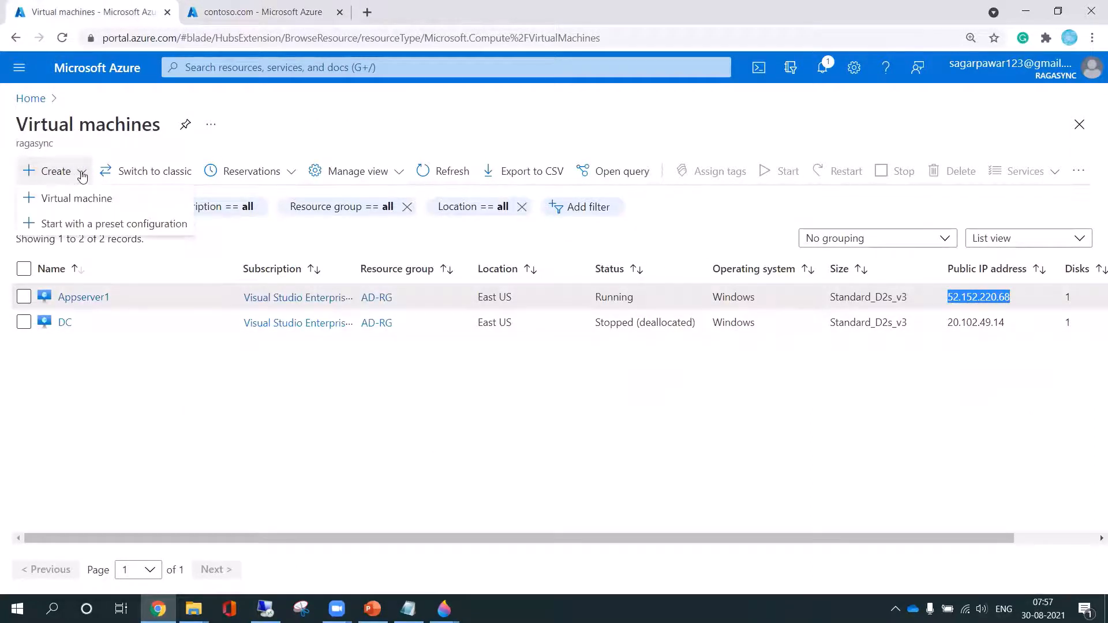
left_click(87, 199)
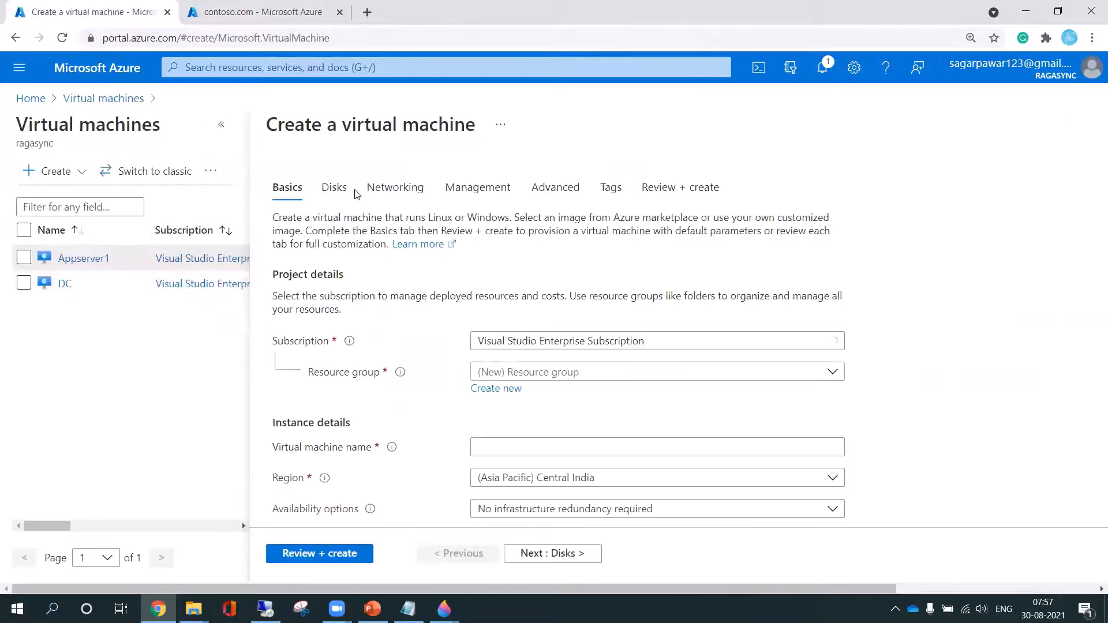
left_click(576, 373)
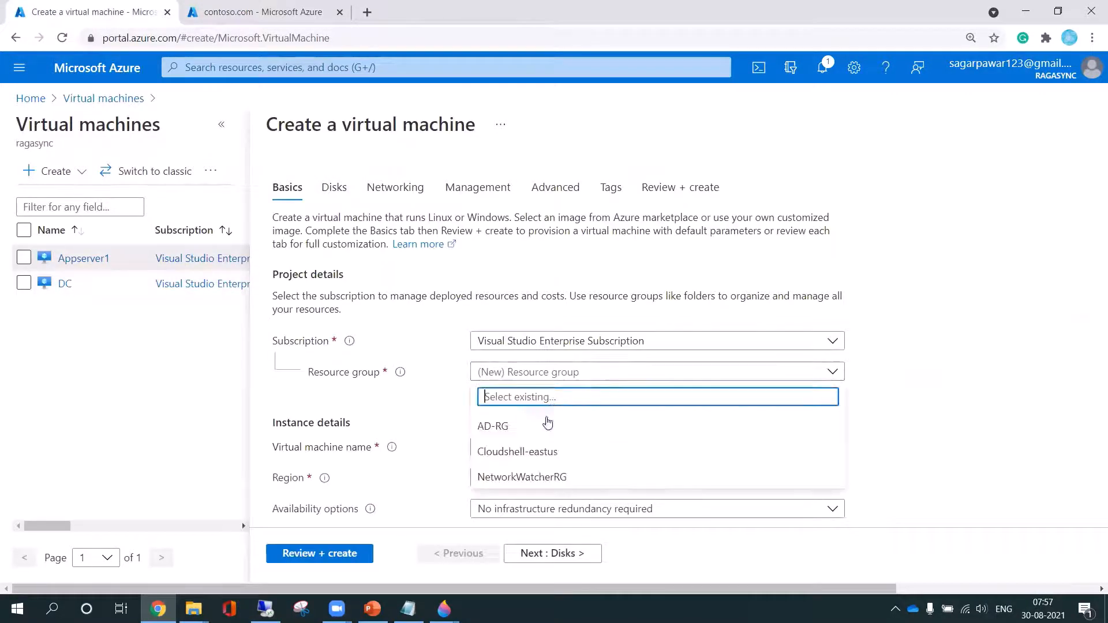
left_click(514, 428)
Name the virtual machine vm1 and set its availability options to No infrastructure redundancy required
scroll(957, 331, "down", 3)
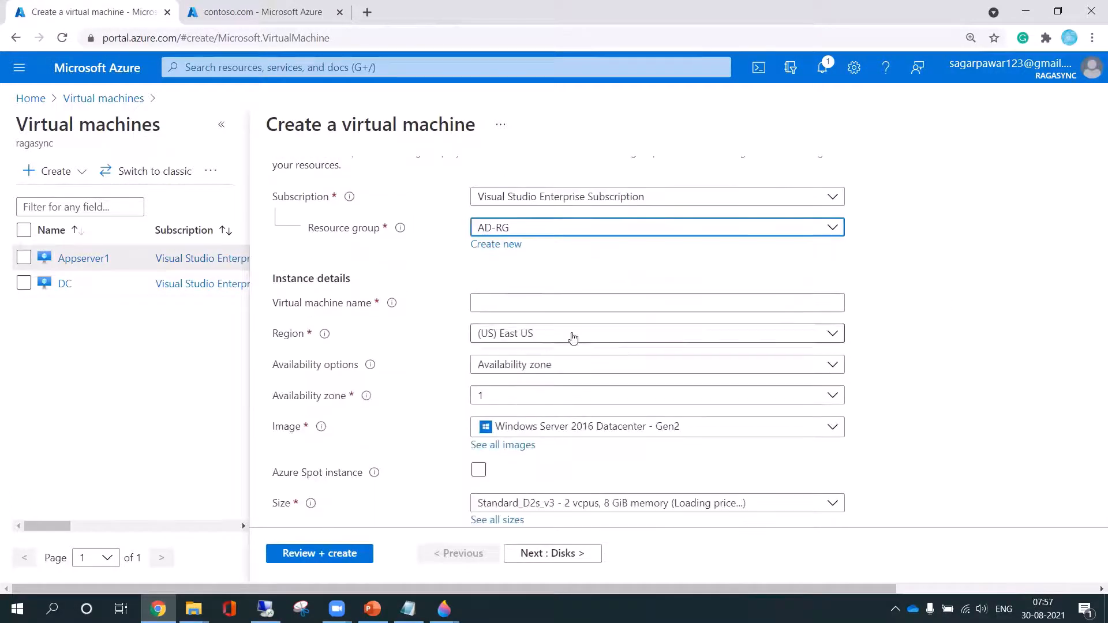
left_click(536, 304)
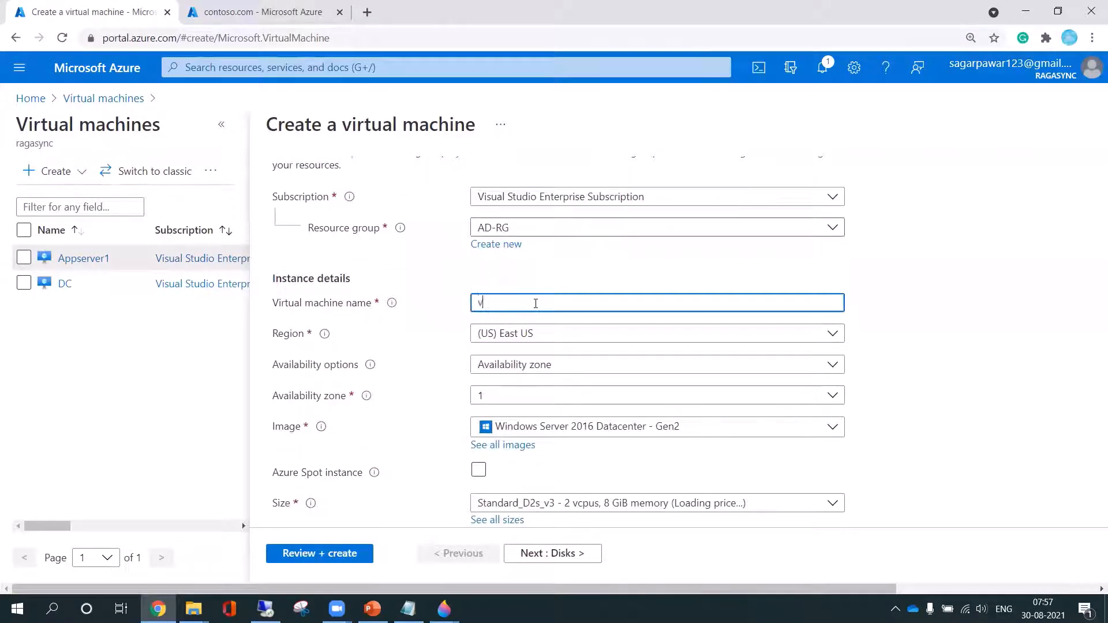
left_click(617, 364)
left_click(522, 392)
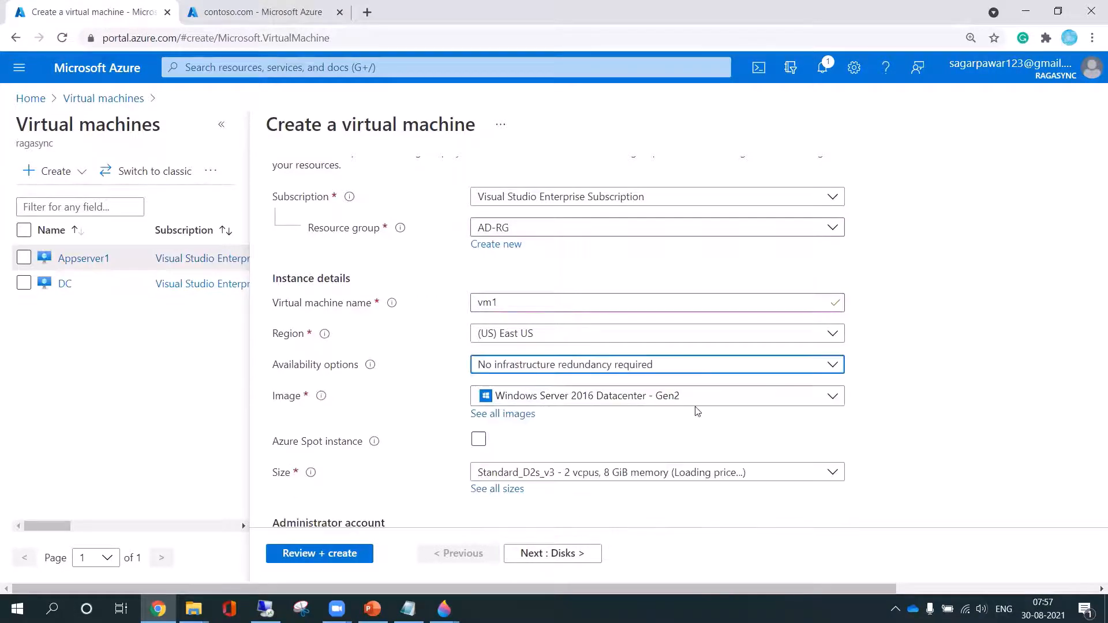
Set the administrator username to hostadmin, then enter and confirm the administrator password
scroll(732, 398, "down", 3)
left_click(503, 333)
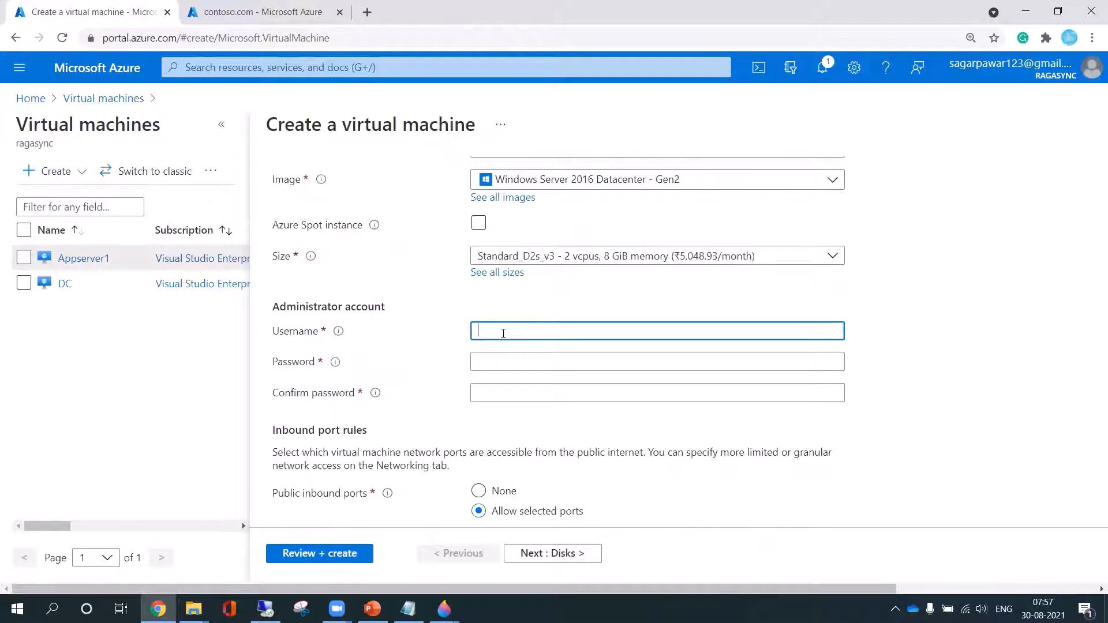
key("Tab")
type("***")
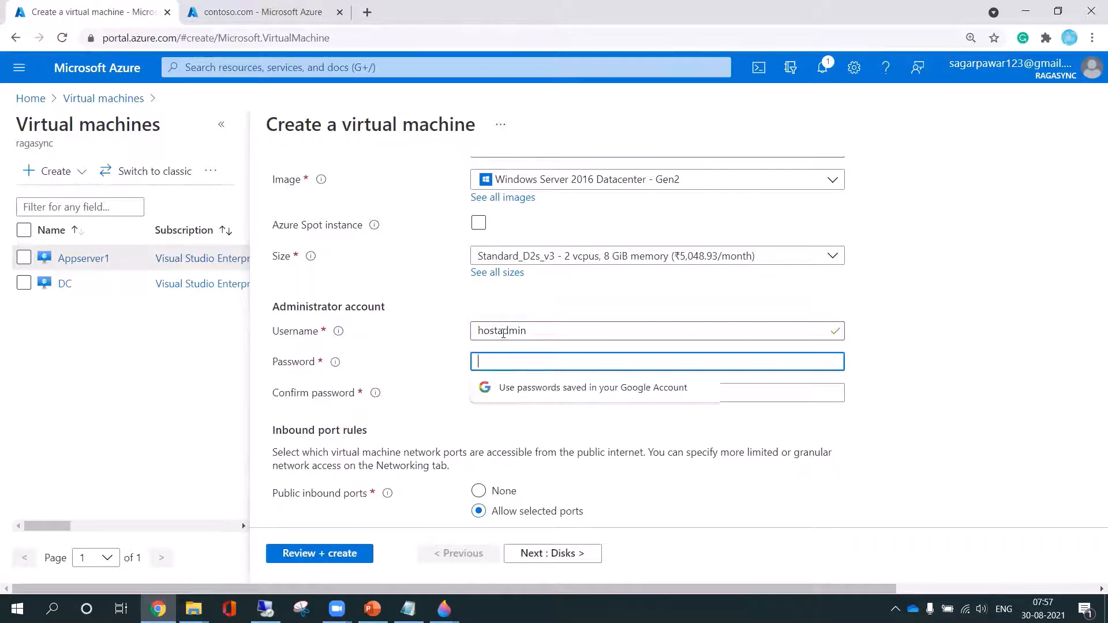
type("**")
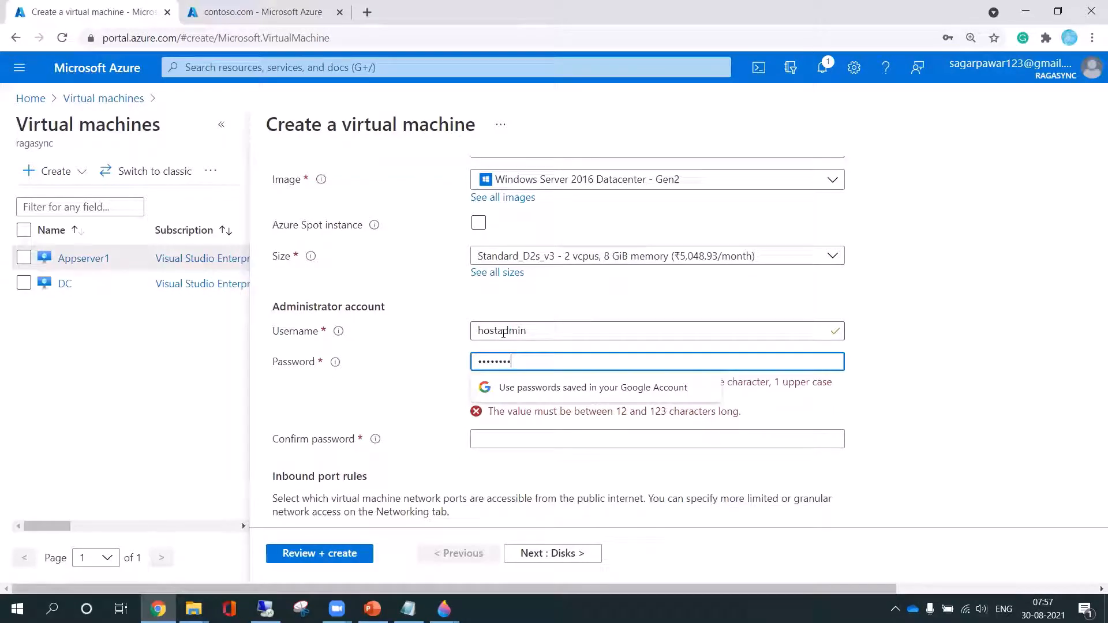
key("Tab")
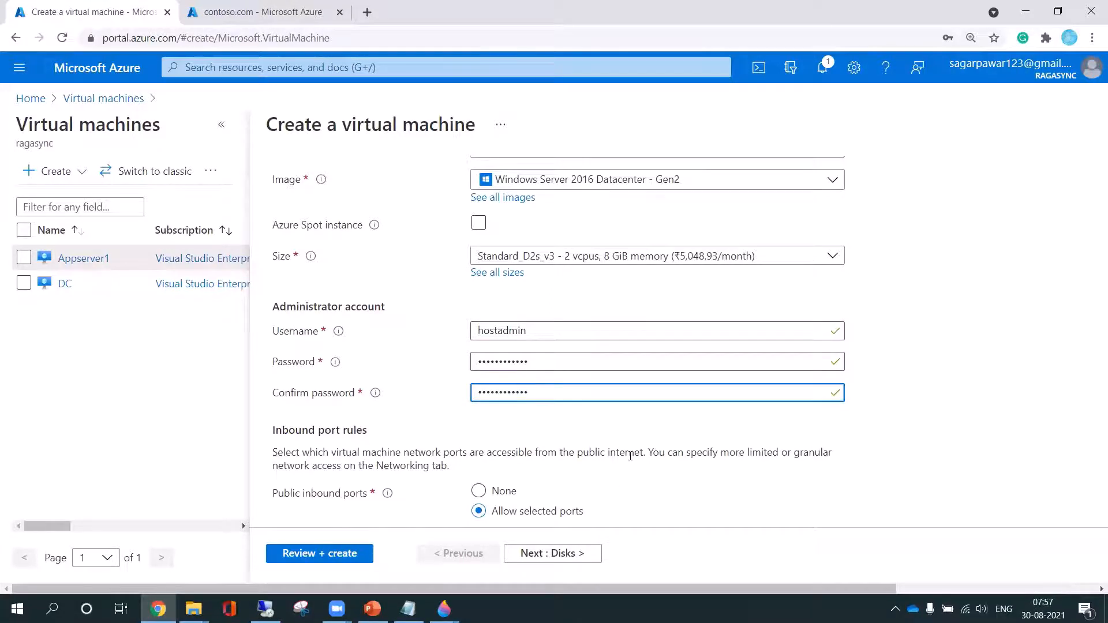
Set the public inbound ports of the virtual machine to None
scroll(630, 456, "down", 1)
scroll(630, 460, "down", 1)
scroll(630, 460, "up", 2)
scroll(630, 456, "down", 2)
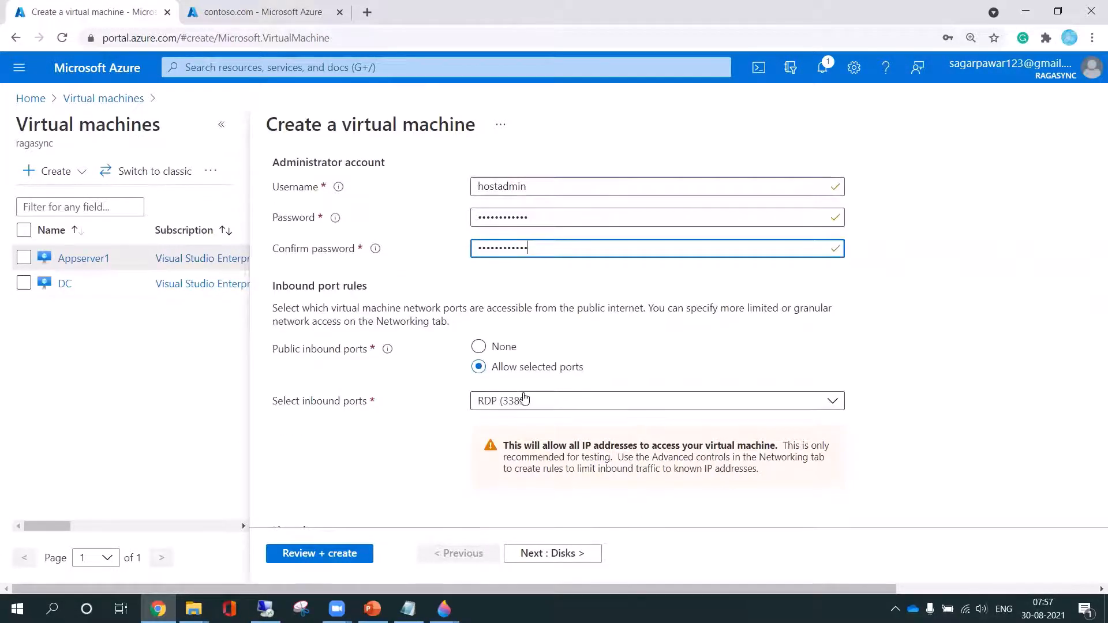
left_click(482, 347)
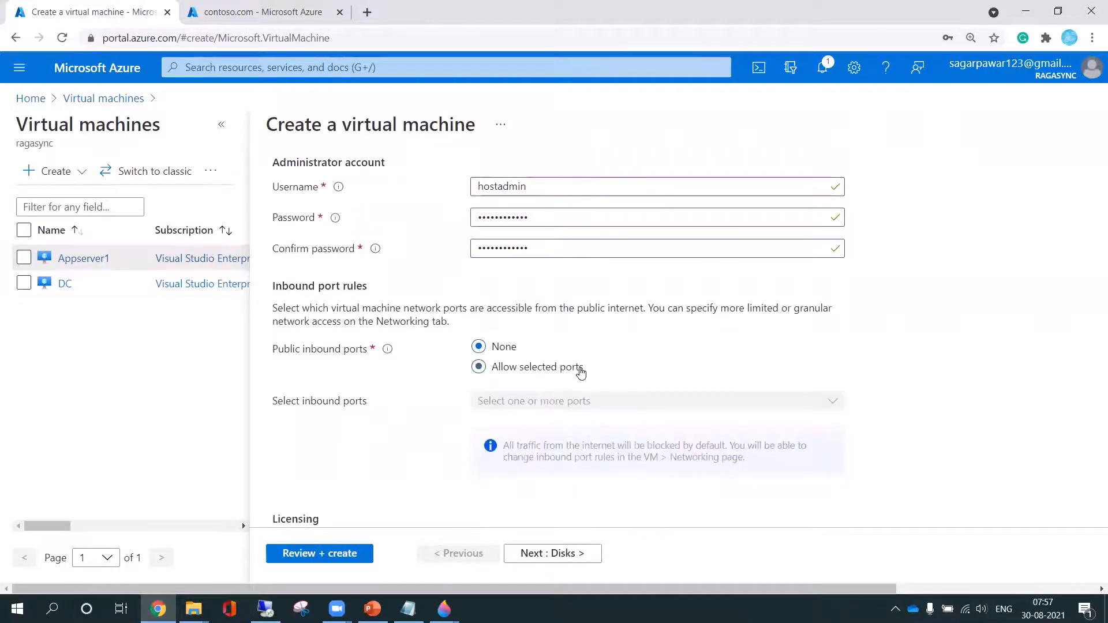
Proceed to the disk options and set the OS disk type to Standard SSD
left_click(564, 557)
left_click(575, 278)
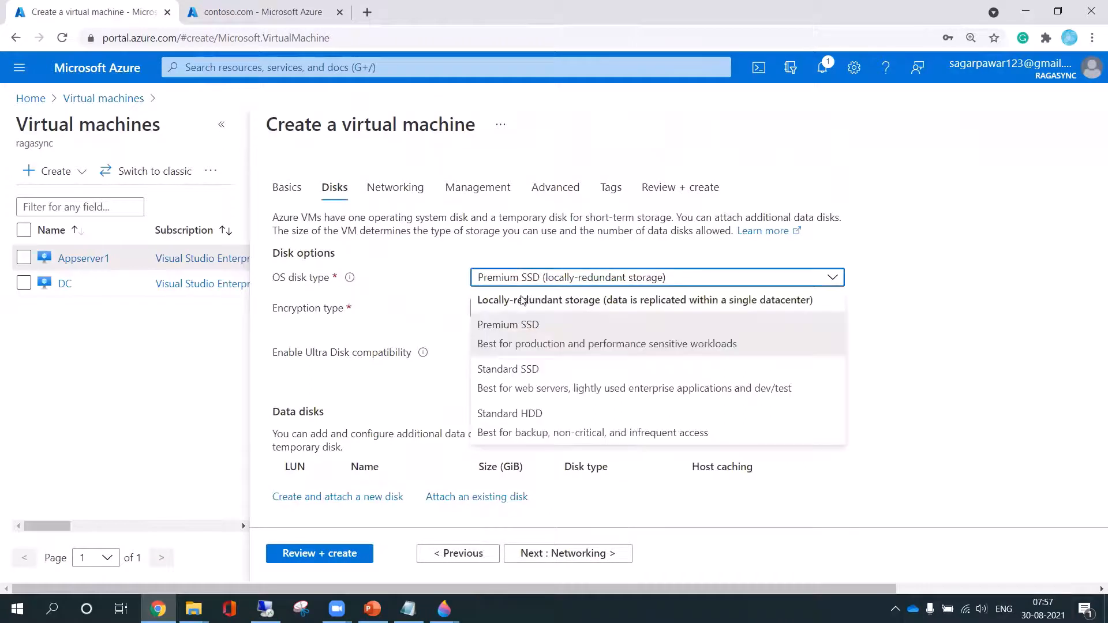
left_click(539, 372)
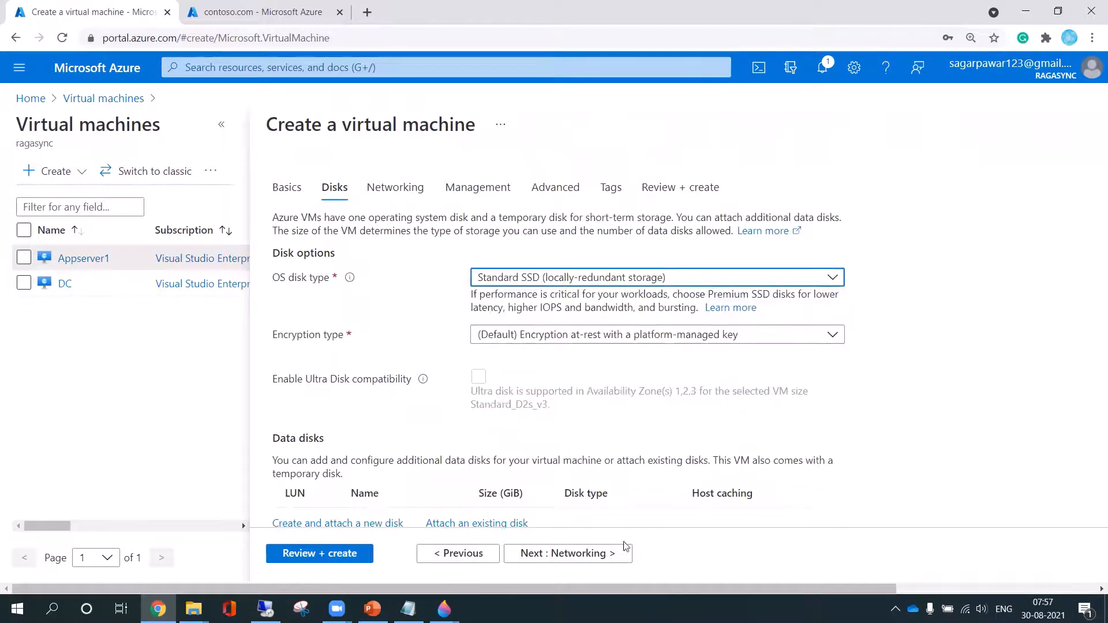
Keep the networking settings with ad-vnet and ad-vnet-subnet, and submit the vm1 configuration for validation
left_click(580, 557)
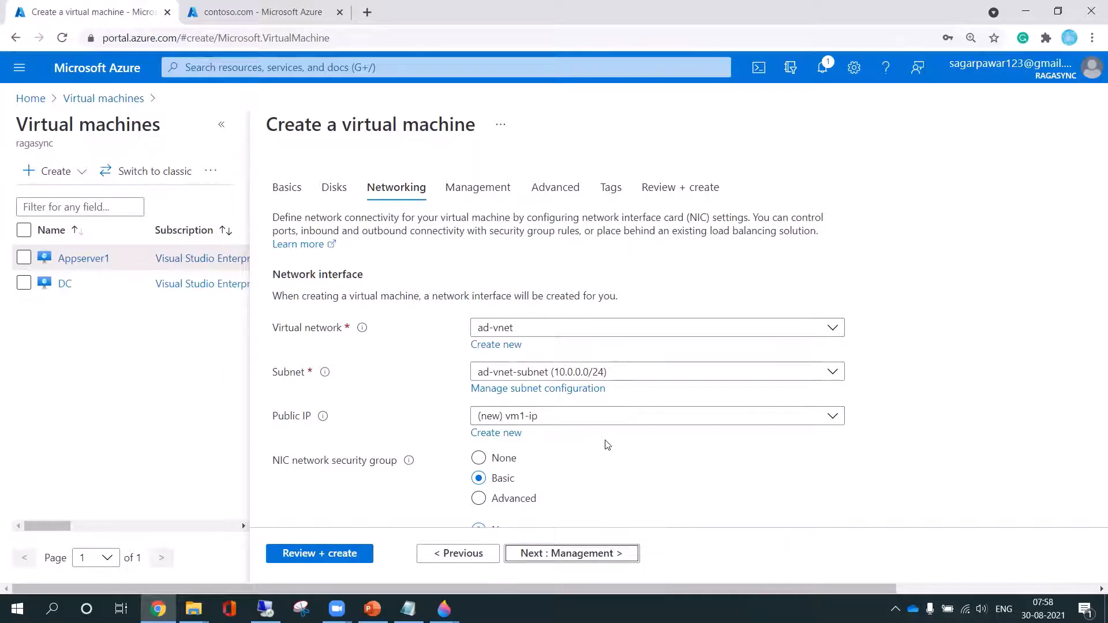
scroll(607, 444, "down", 1)
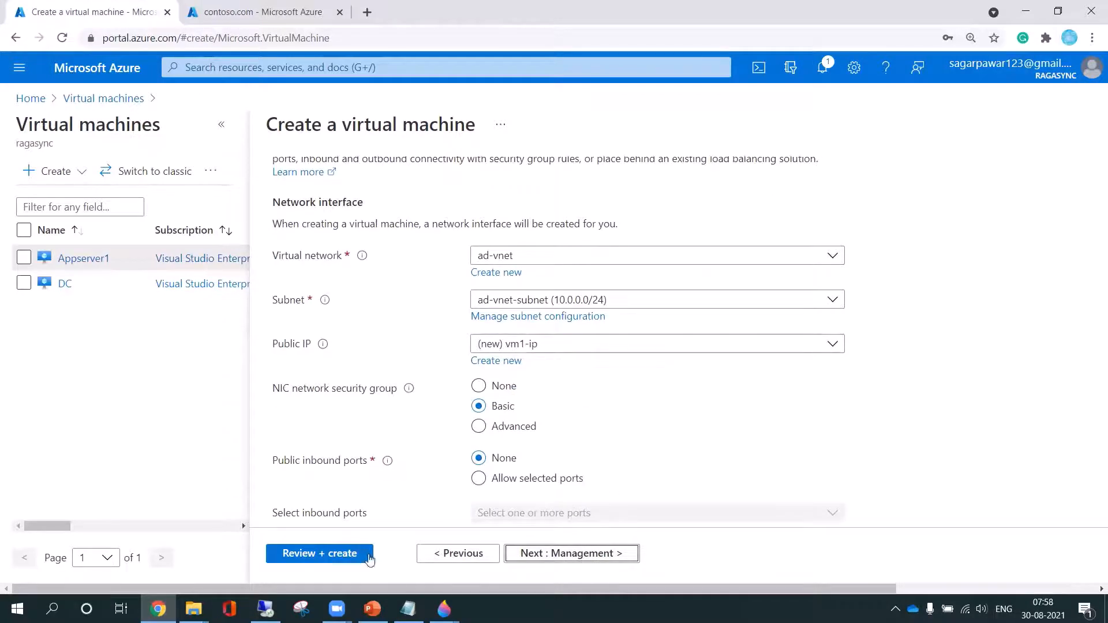
left_click(351, 556)
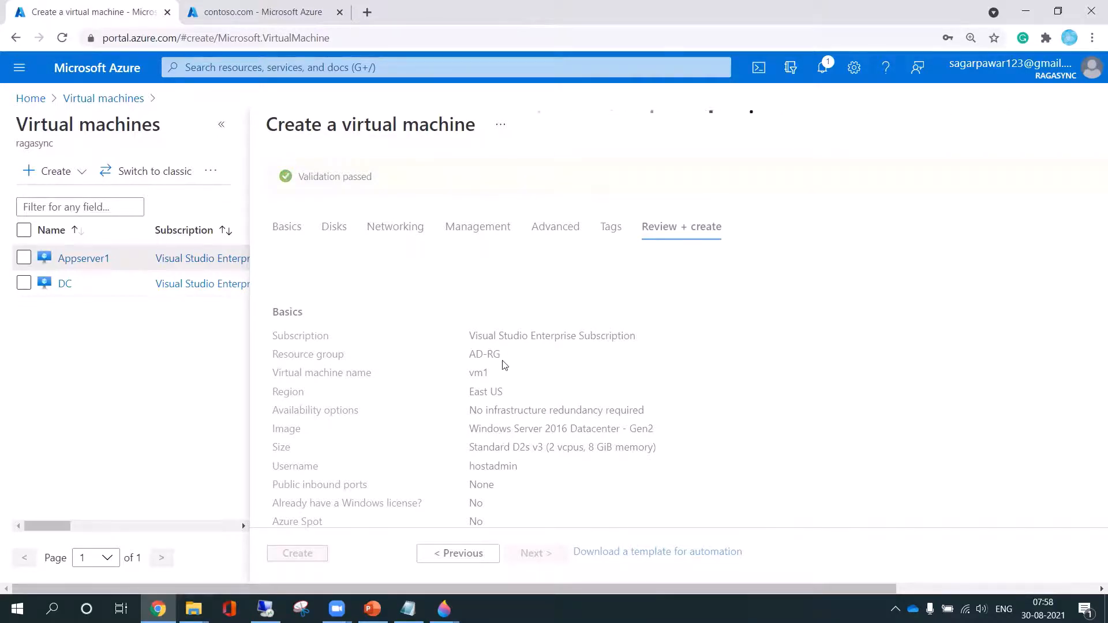
Switch to the contoso.com tab and refresh the virtual network links to check the status of vnetlink1
left_click(261, 18)
left_click(553, 171)
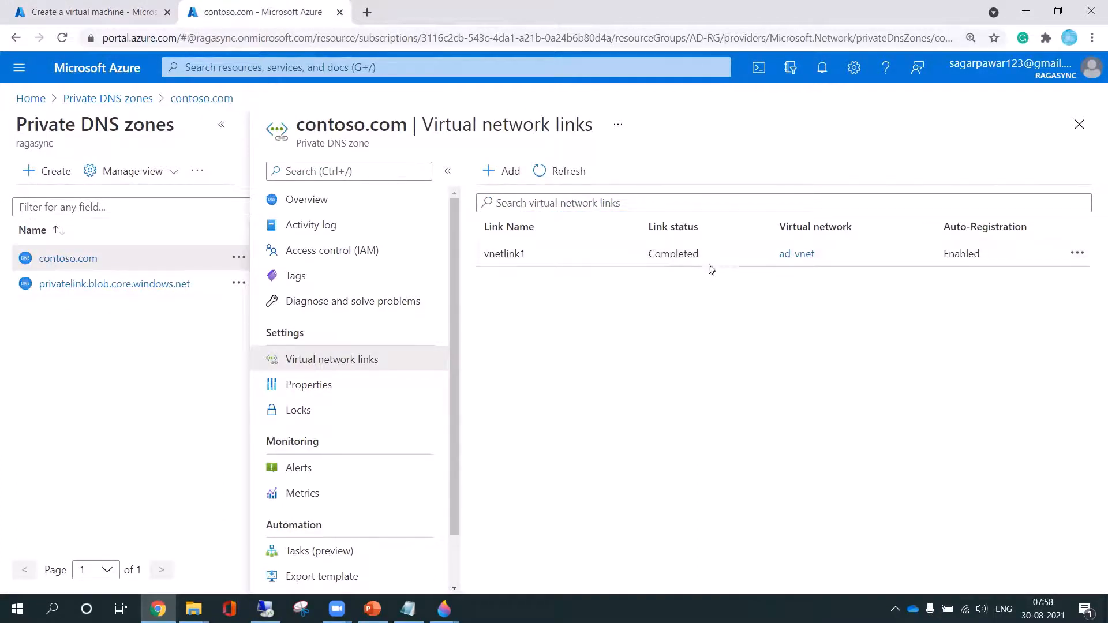
Return to the validated virtual machine configuration and create vm1
left_click(97, 13)
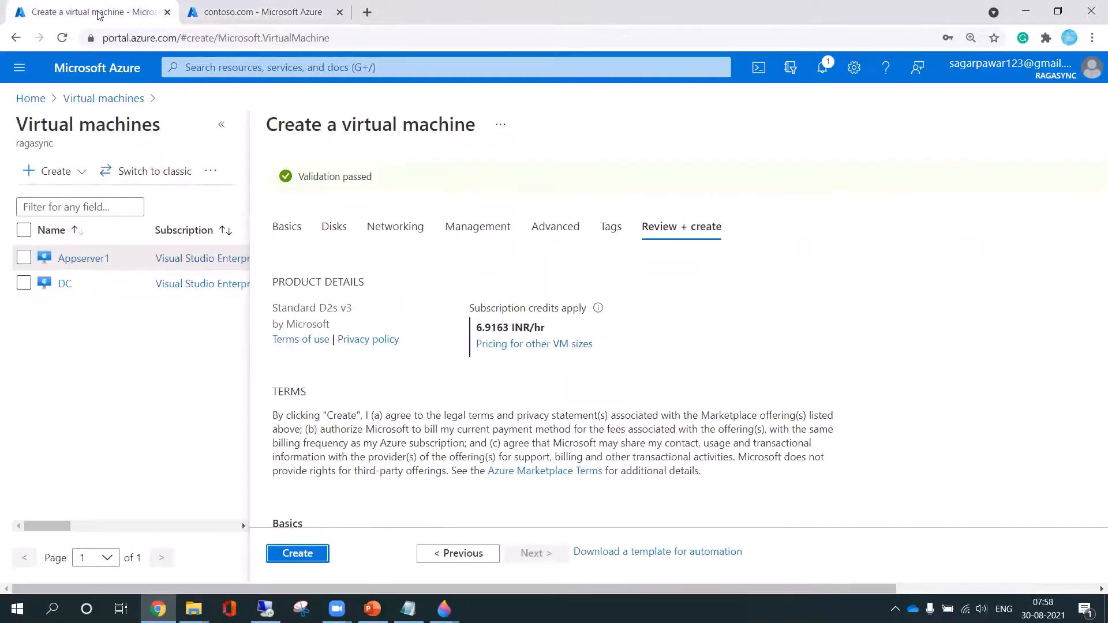
left_click(299, 554)
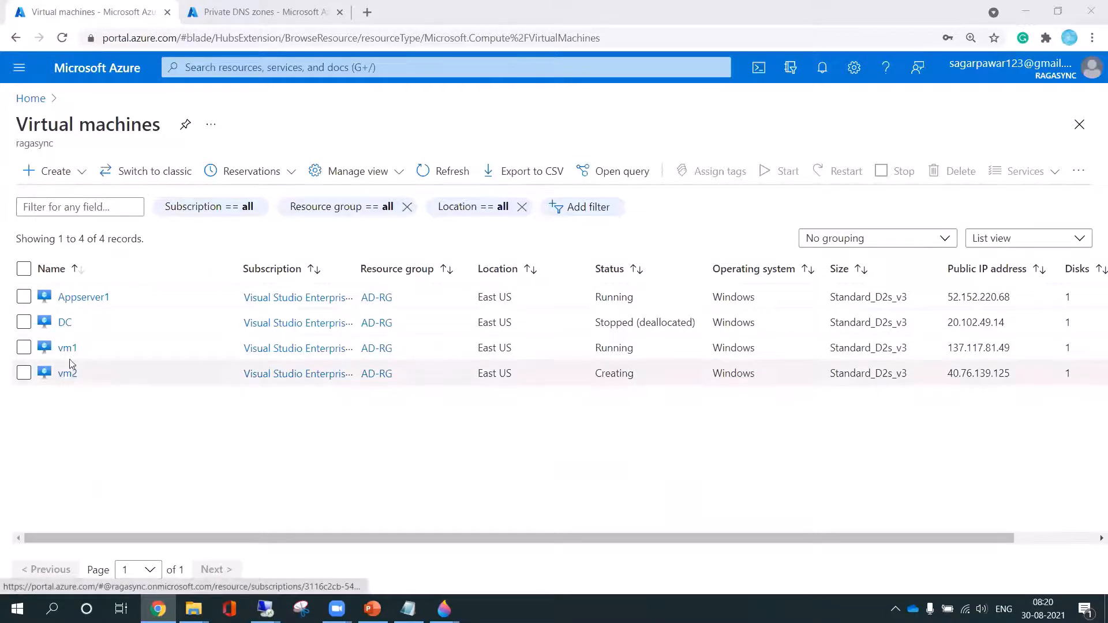
Switch to the Private DNS zones tab and open contoso.com to examine its auto-registered records
left_click(240, 17)
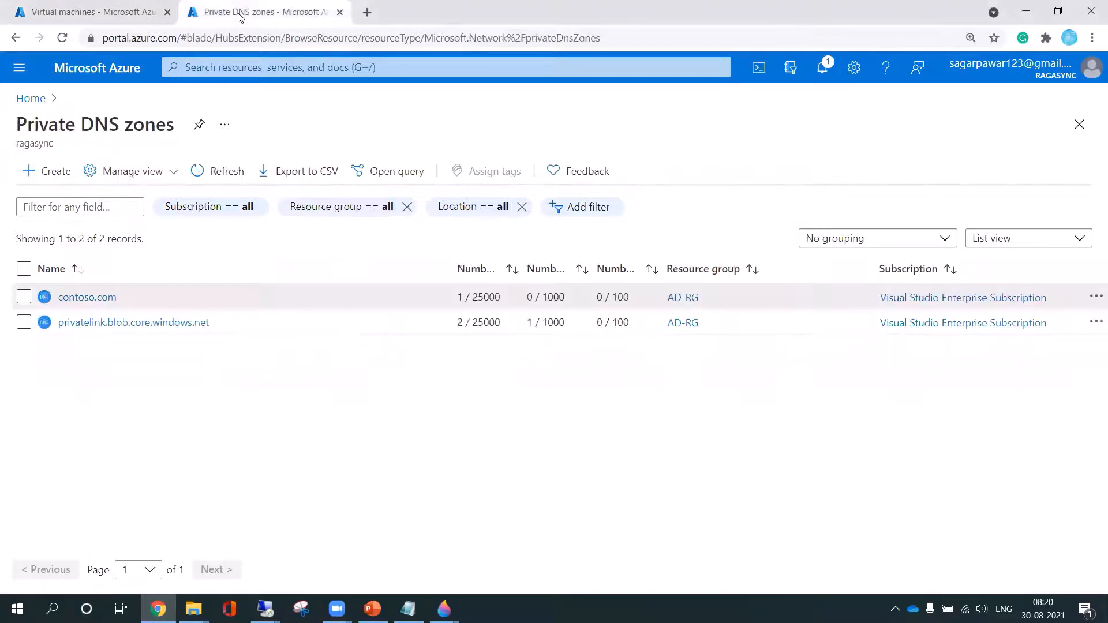
left_click(91, 298)
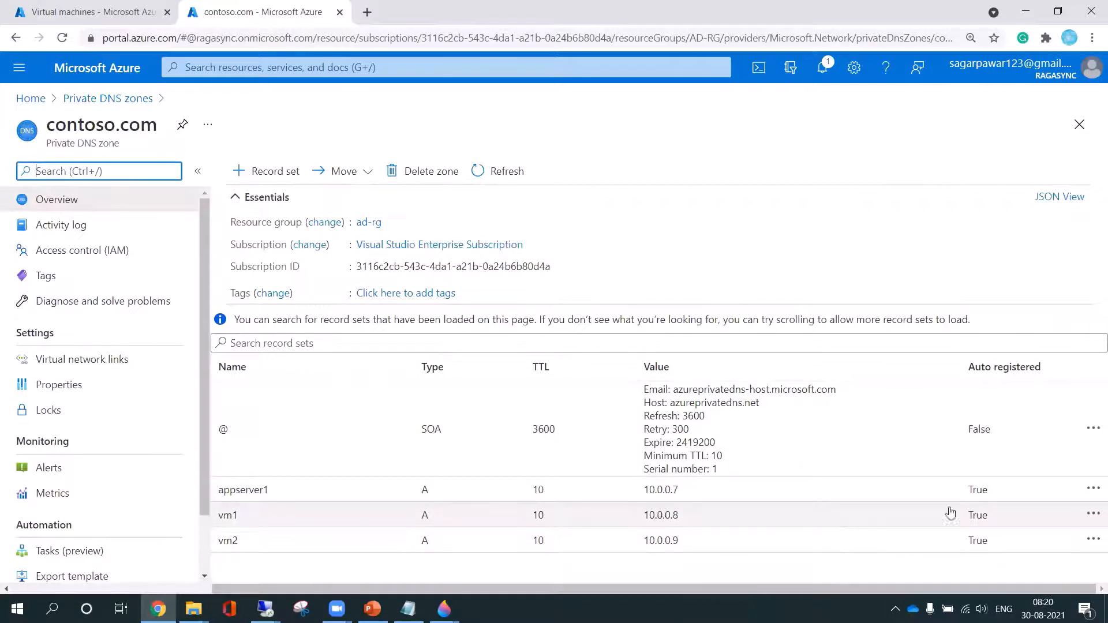
Open the vm1 record set to examine its auto-registration notice, and return to the contoso.com zone's record list
left_click(670, 518)
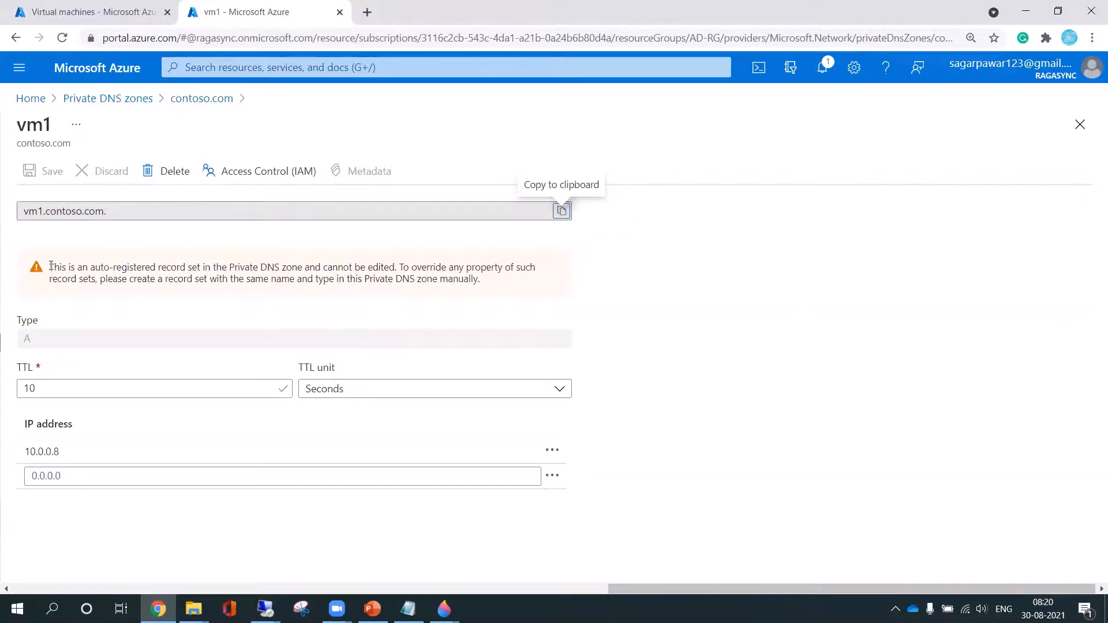
left_click_drag(51, 266, 397, 265)
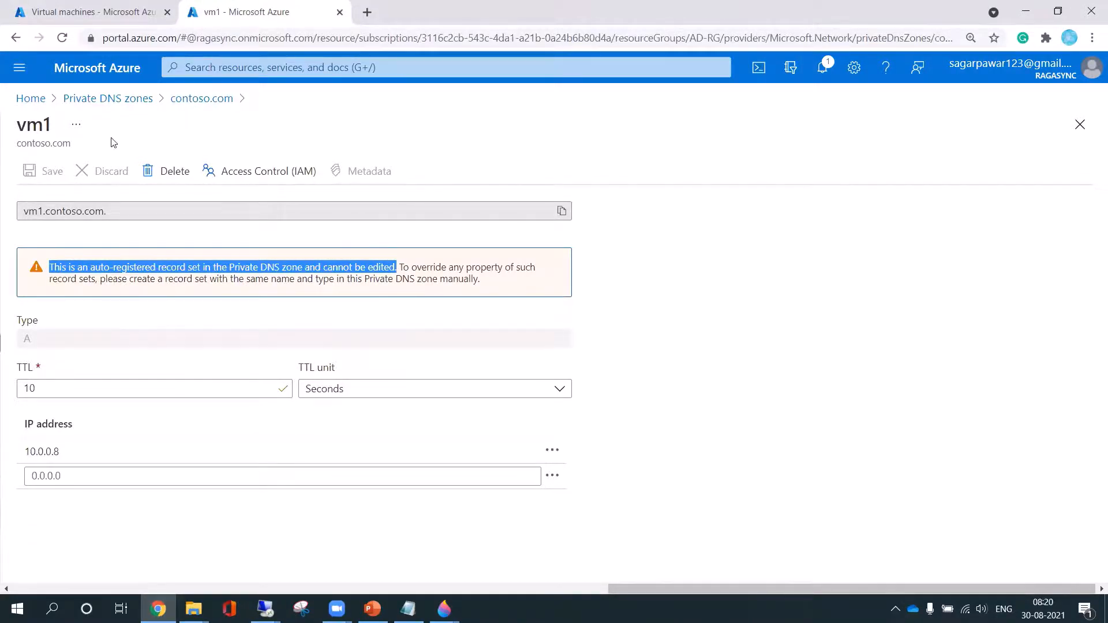
left_click(115, 98)
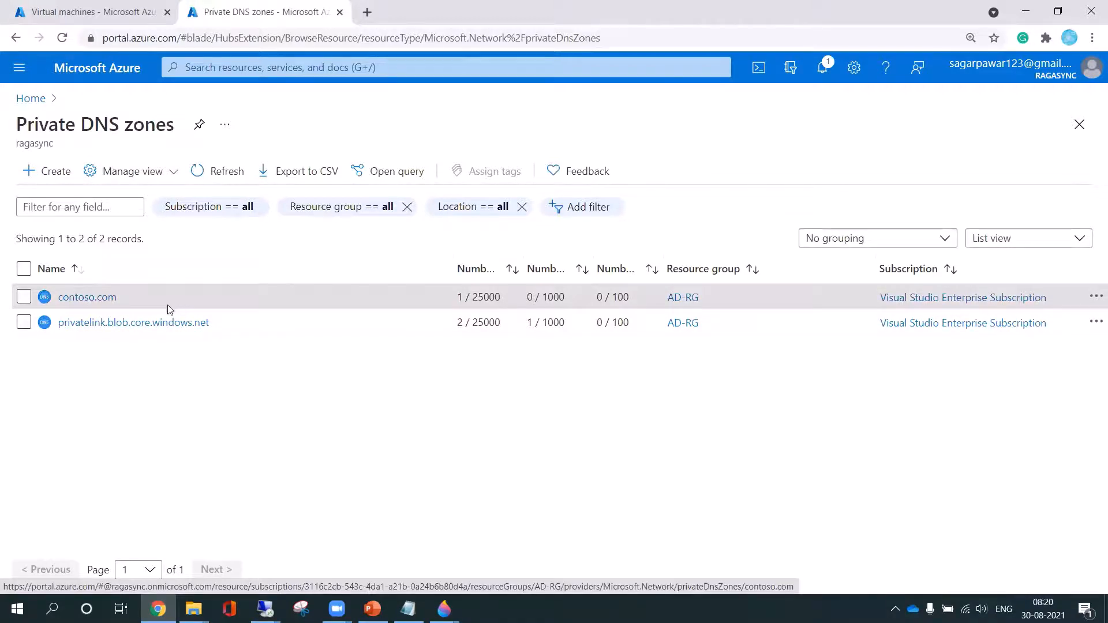
left_click(86, 297)
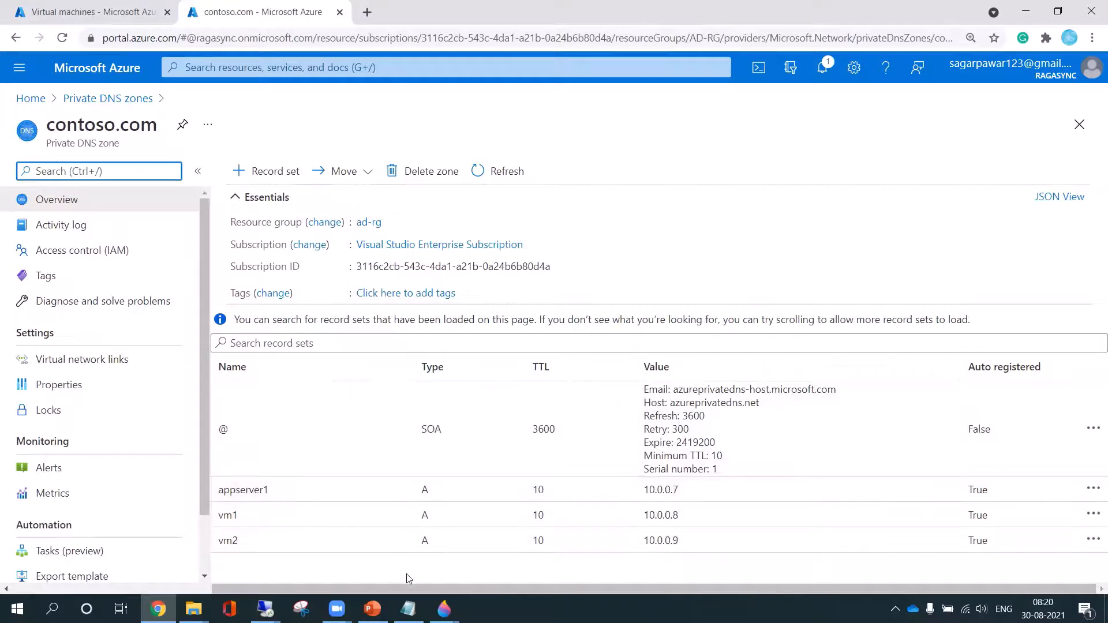
Return to the list of private DNS zones and switch to the Azure DNS slide in PowerPoint
left_click(90, 99)
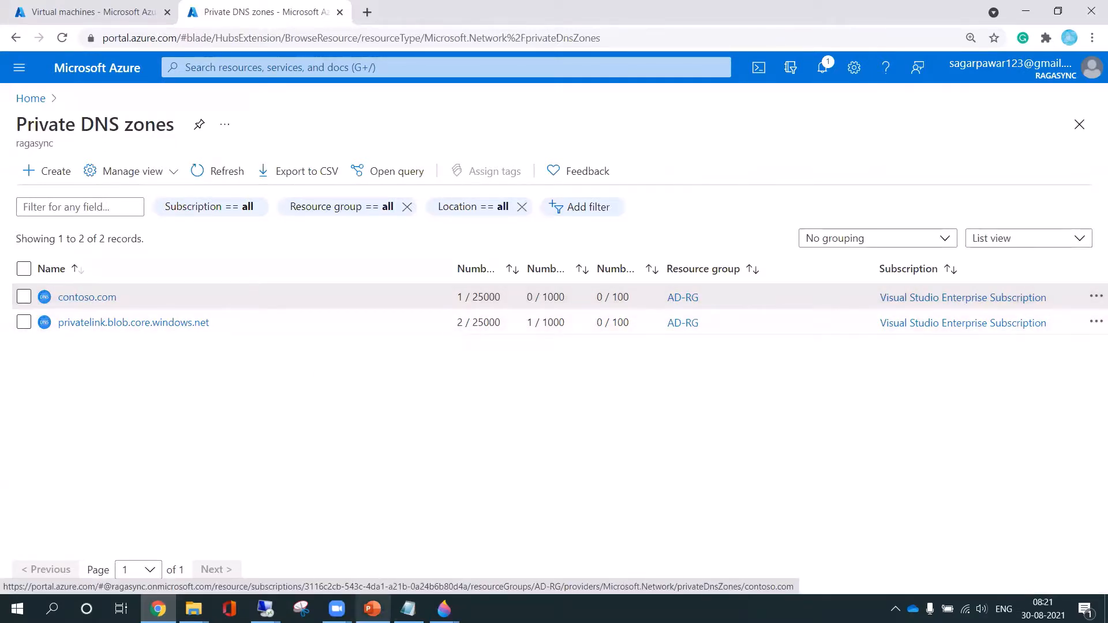
left_click(372, 609)
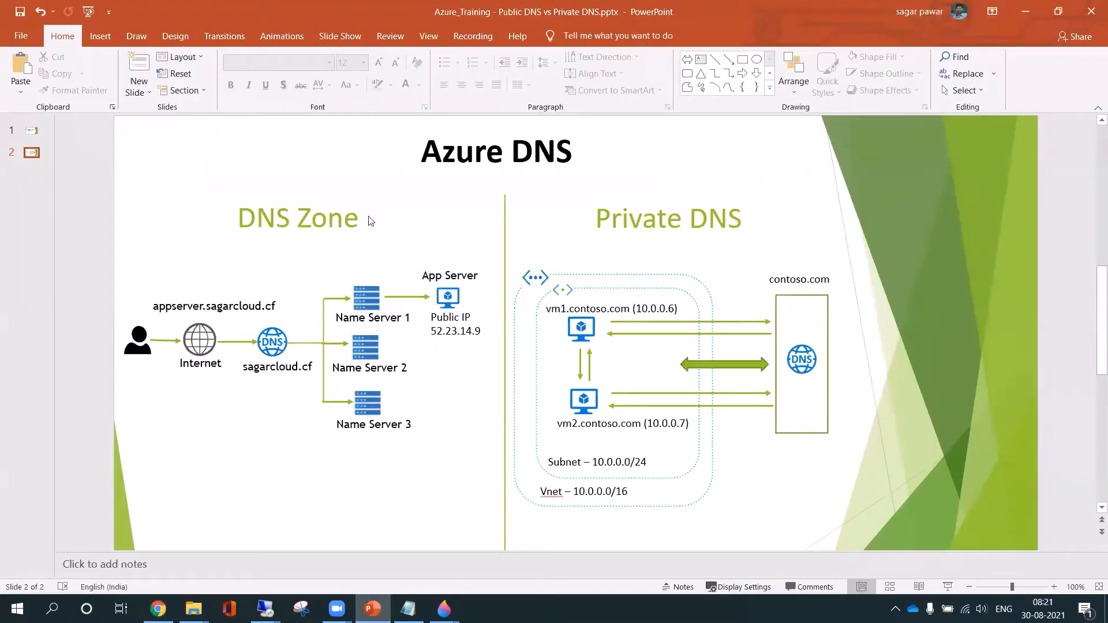